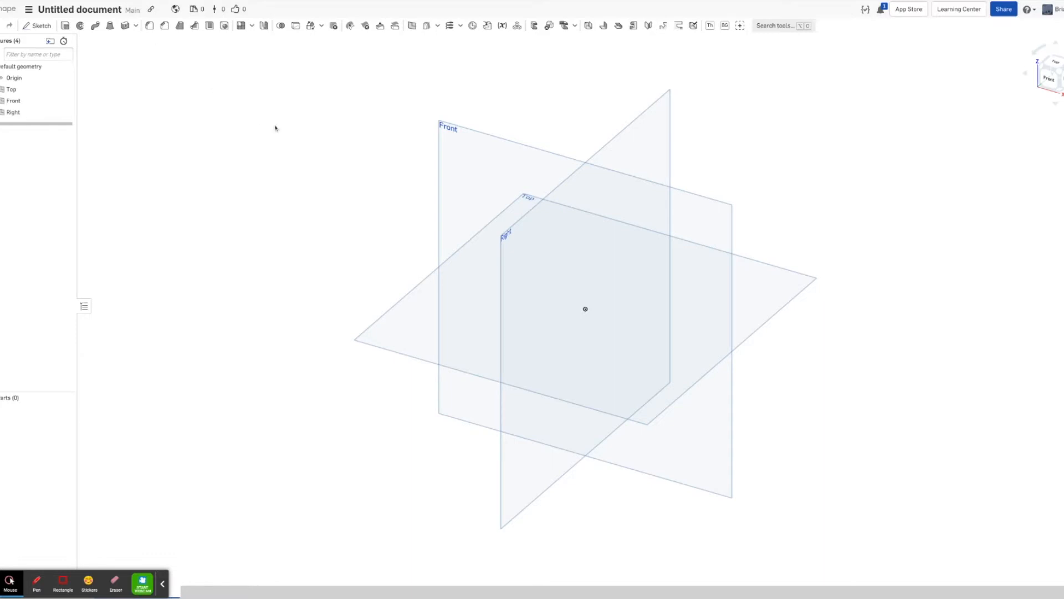
Start a sketch on the Front plane and place the text "S", about 37 mm wide, up from the origin.
{"action": "right_click_drag", "start_coordinate": [503, 206], "coordinate": [539, 194]}
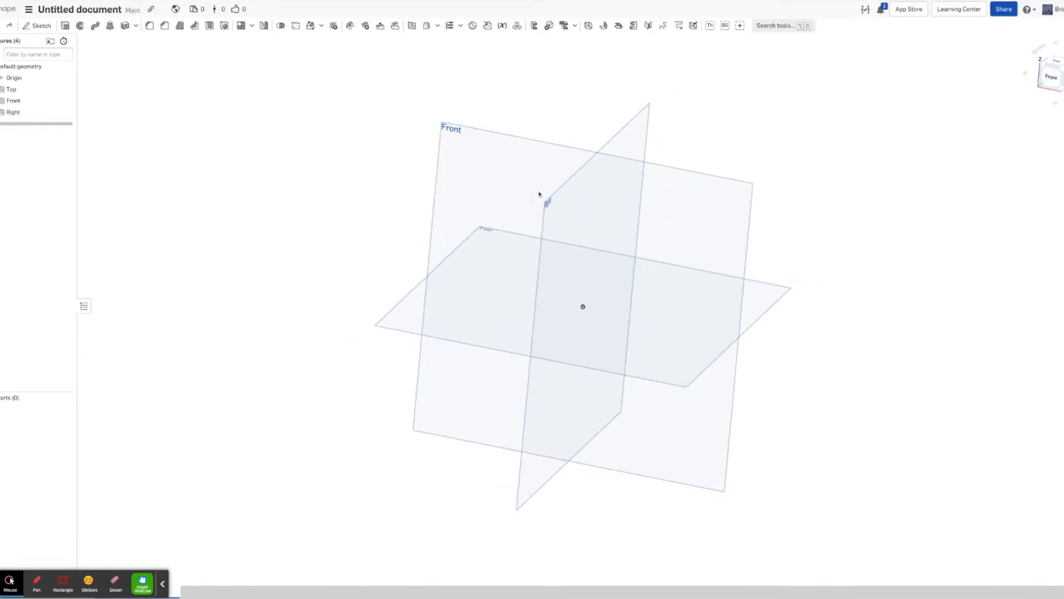
{"action": "key", "text": "shift+1"}
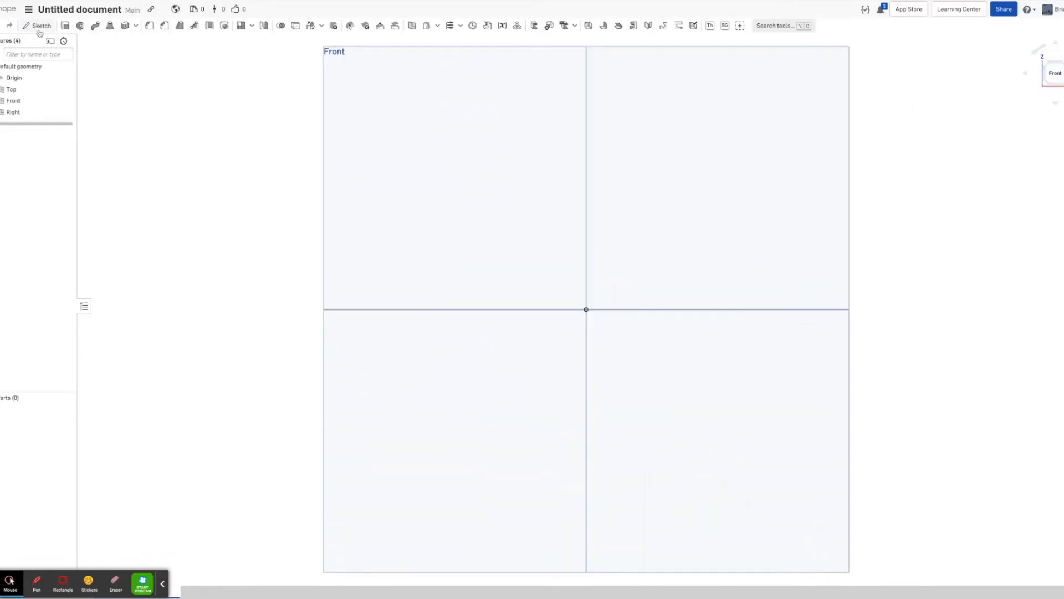
{"action": "left_click", "coordinate": [37, 26]}
{"action": "left_click", "coordinate": [348, 165]}
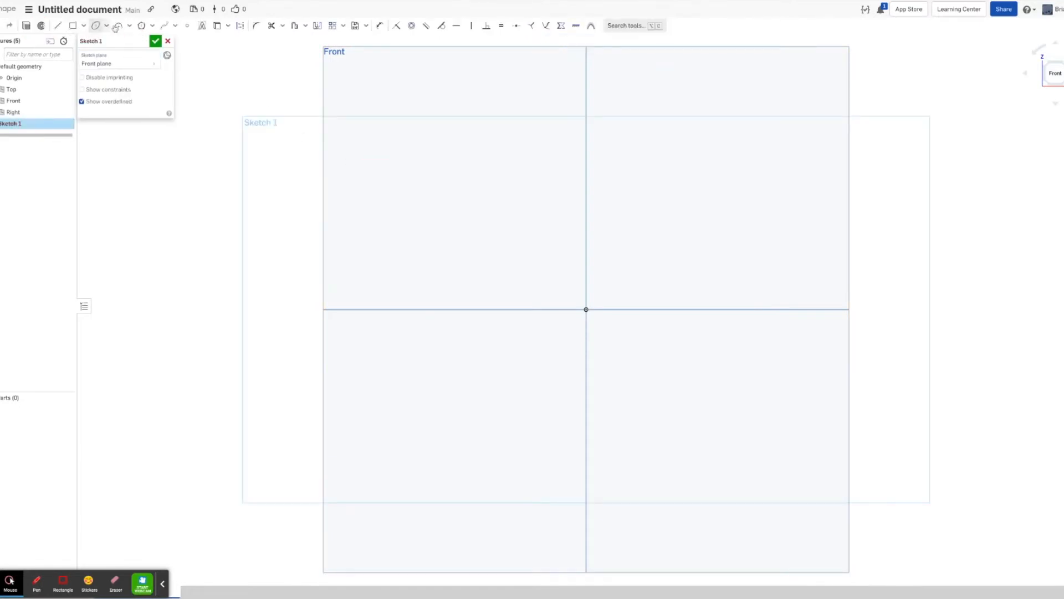
{"action": "left_click", "coordinate": [203, 26]}
{"action": "mouse_move", "coordinate": [586, 309]}
{"action": "left_mouse_down"}
{"action": "mouse_move", "coordinate": [701, 173]}
{"action": "mouse_move", "coordinate": [688, 145]}
{"action": "left_mouse_up"}
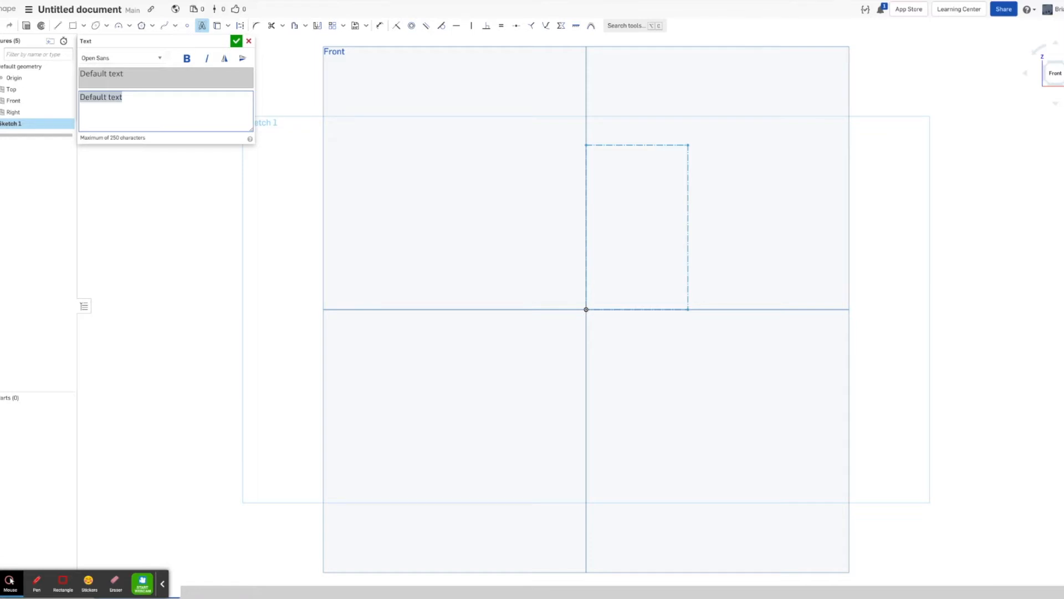
{"action": "type", "text": "S"}
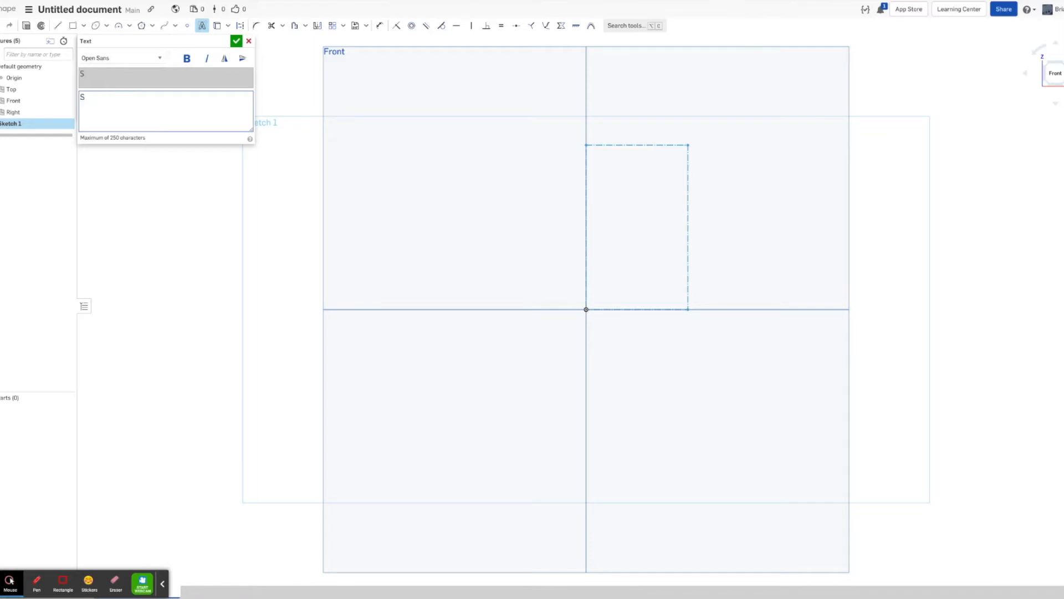
{"action": "left_click", "coordinate": [235, 41]}
Add the text "P" directly beside the S, starting at the S box's lower corner and matching its height.
{"action": "left_click", "coordinate": [203, 26]}
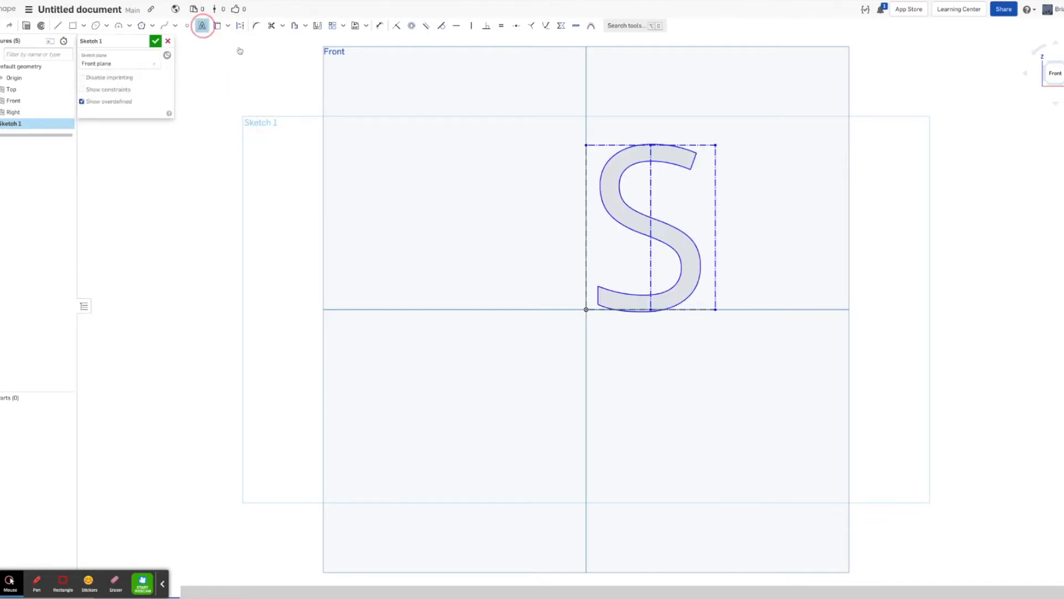
{"action": "left_click", "coordinate": [715, 309]}
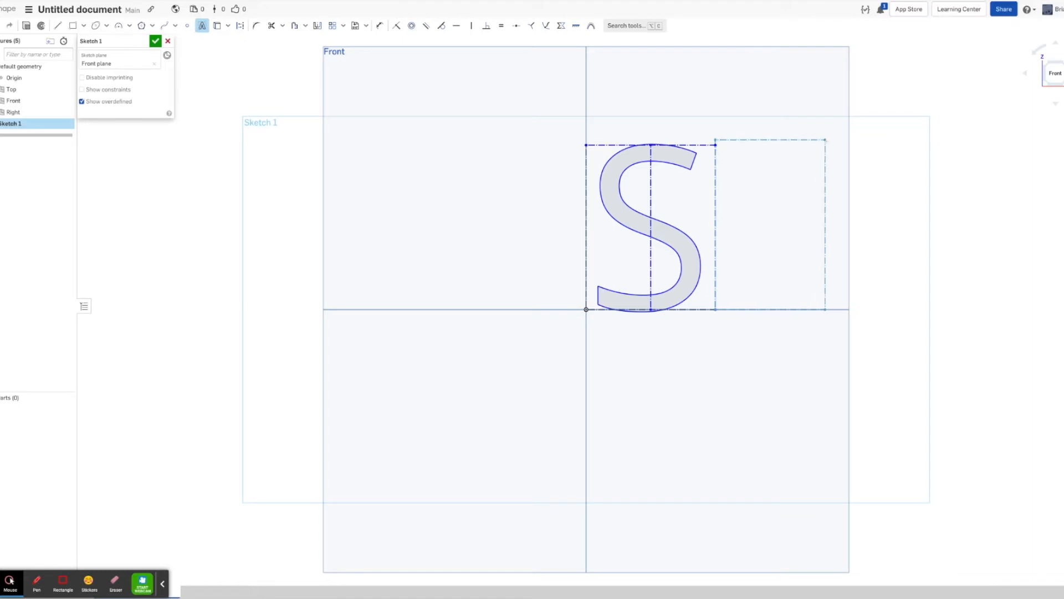
{"action": "left_click", "coordinate": [827, 145]}
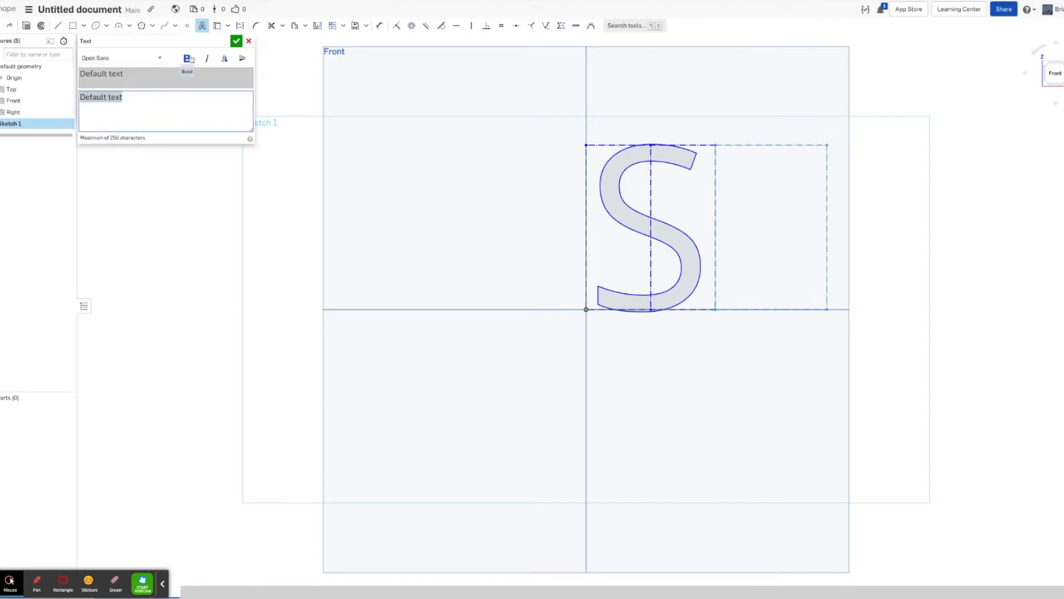
{"action": "left_click", "coordinate": [237, 43]}
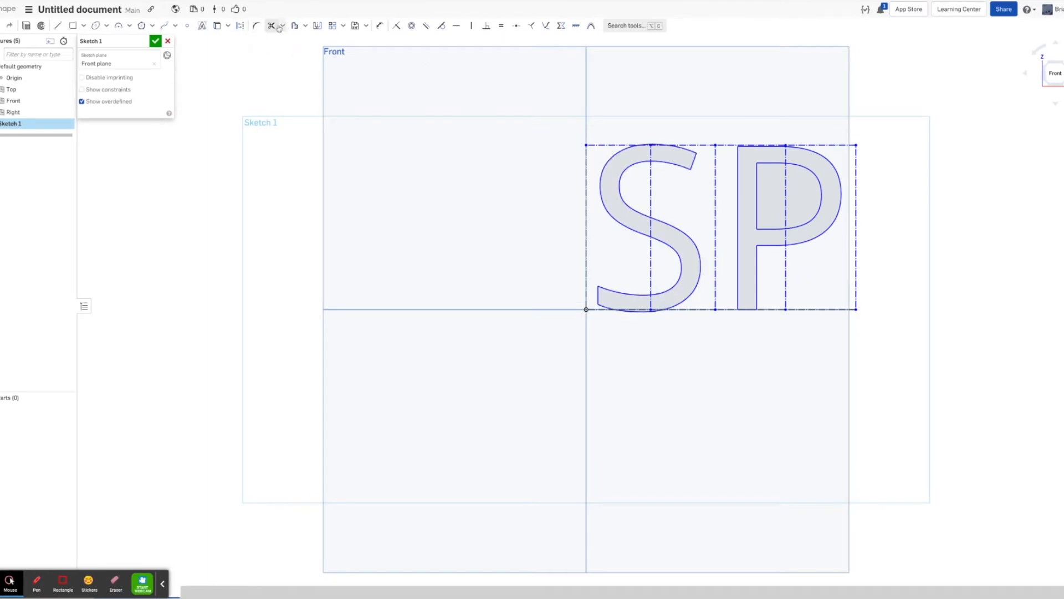
Add the text "A" starting at the P box's lower outer corner, at about the same height.
{"action": "left_click", "coordinate": [203, 26]}
{"action": "left_click", "coordinate": [856, 309]}
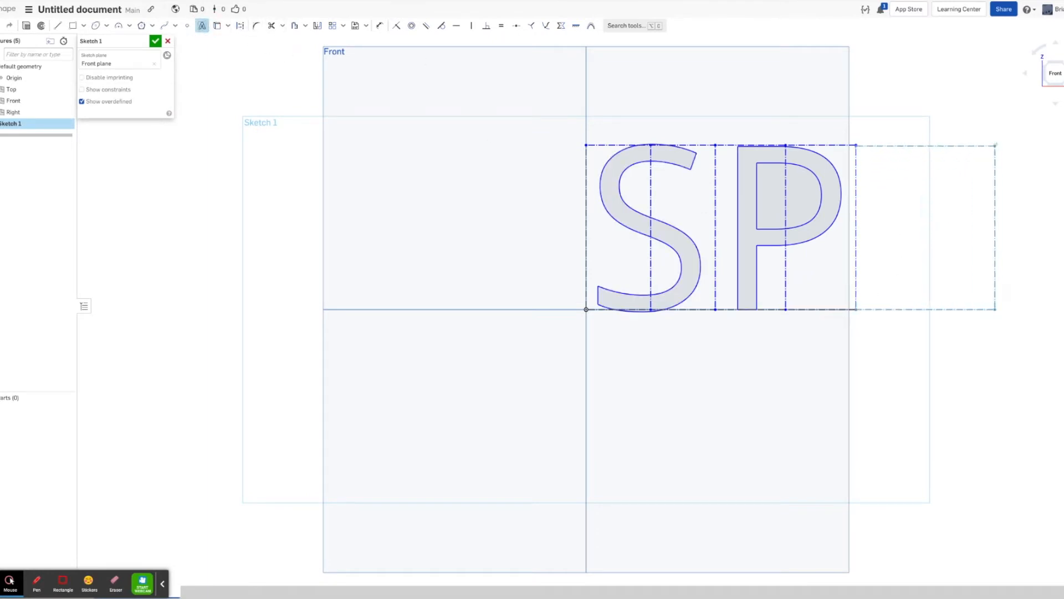
{"action": "left_click", "coordinate": [996, 144]}
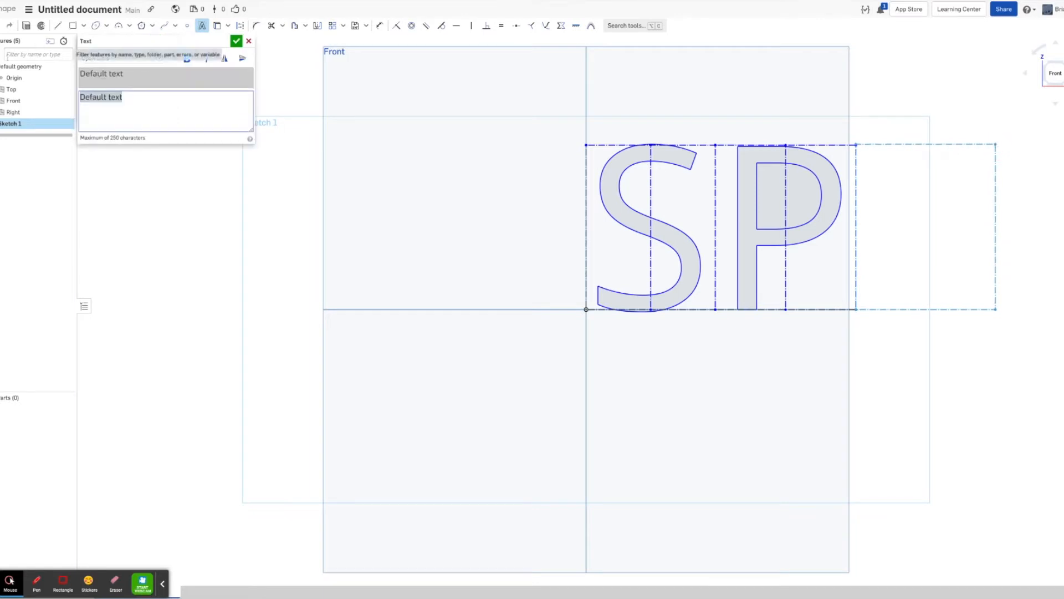
{"action": "type", "text": "A"}
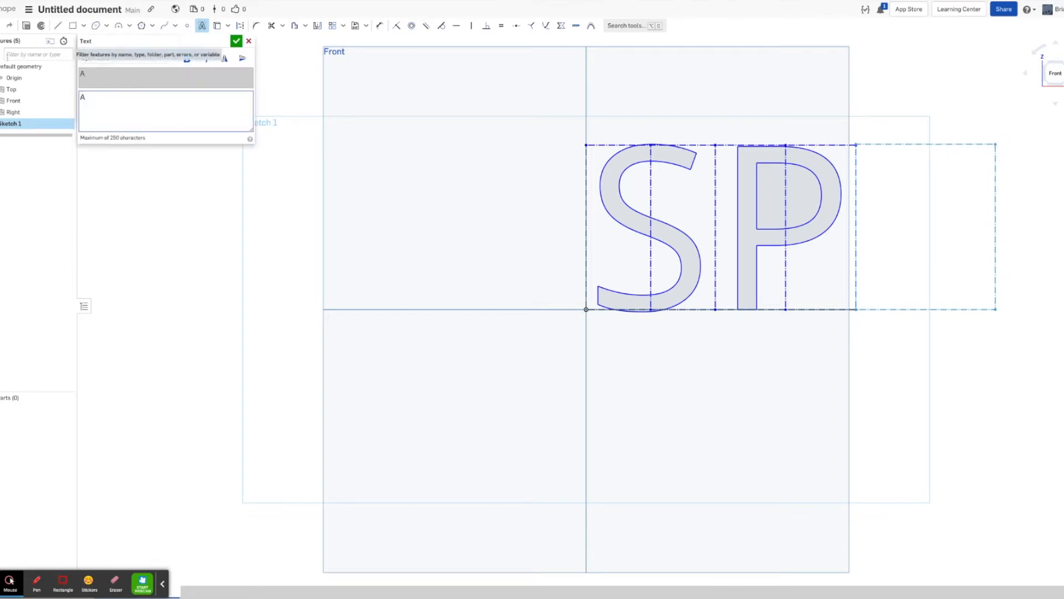
{"action": "left_click", "coordinate": [236, 41]}
Add the text "C" starting at the A box's lower outer corner, at about the same height.
{"action": "left_click", "coordinate": [1017, 309]}
{"action": "scroll", "coordinate": [392, 355], "scroll_direction": "down", "scroll_amount": 2}
{"action": "scroll", "coordinate": [392, 354], "scroll_direction": "down", "scroll_amount": 2}
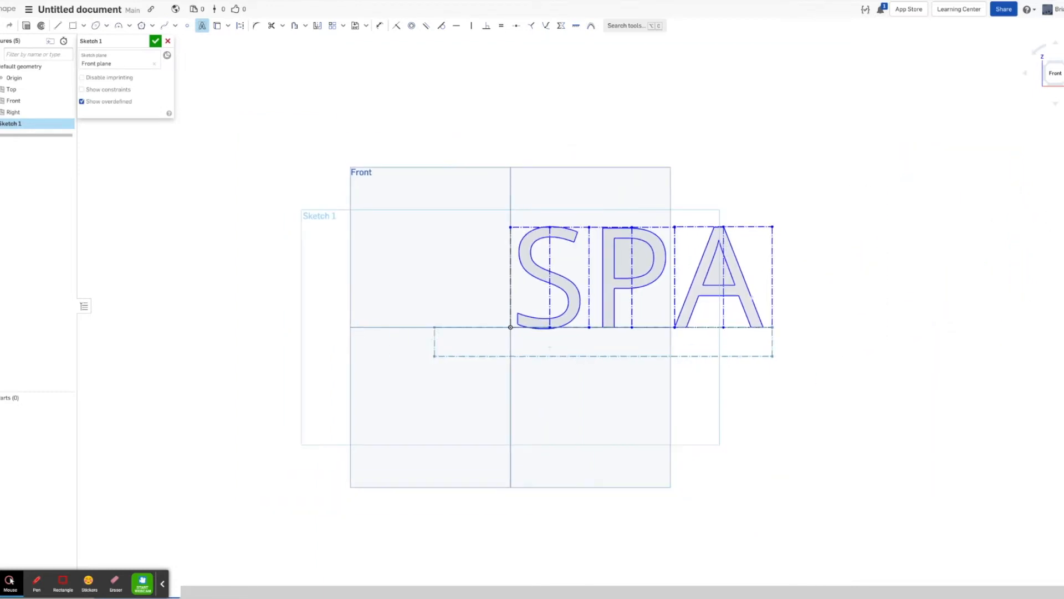
{"action": "left_click", "coordinate": [859, 226]}
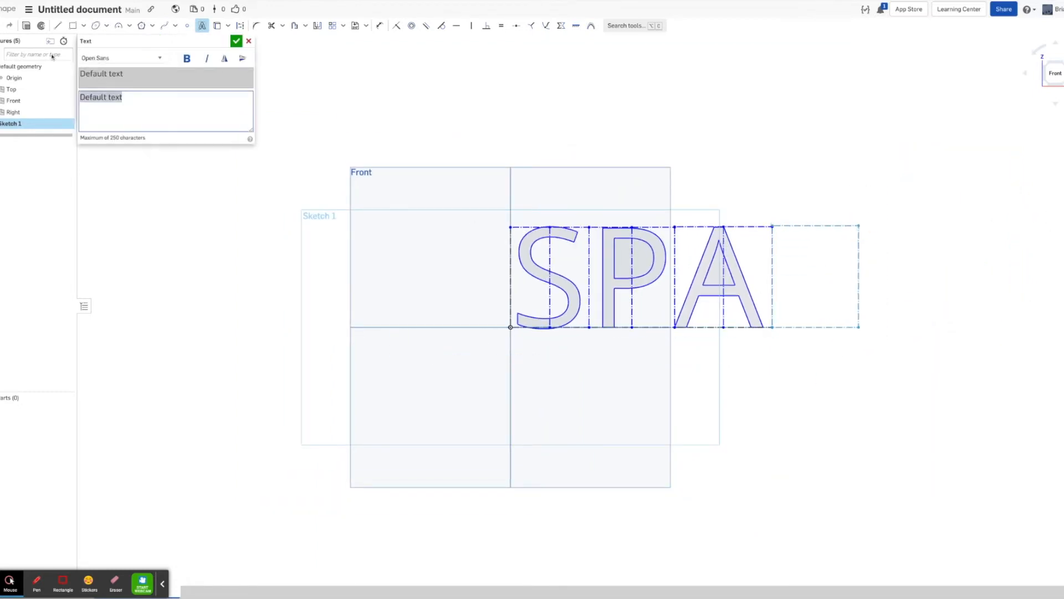
{"action": "type", "text": "C"}
{"action": "left_click", "coordinate": [249, 41]}
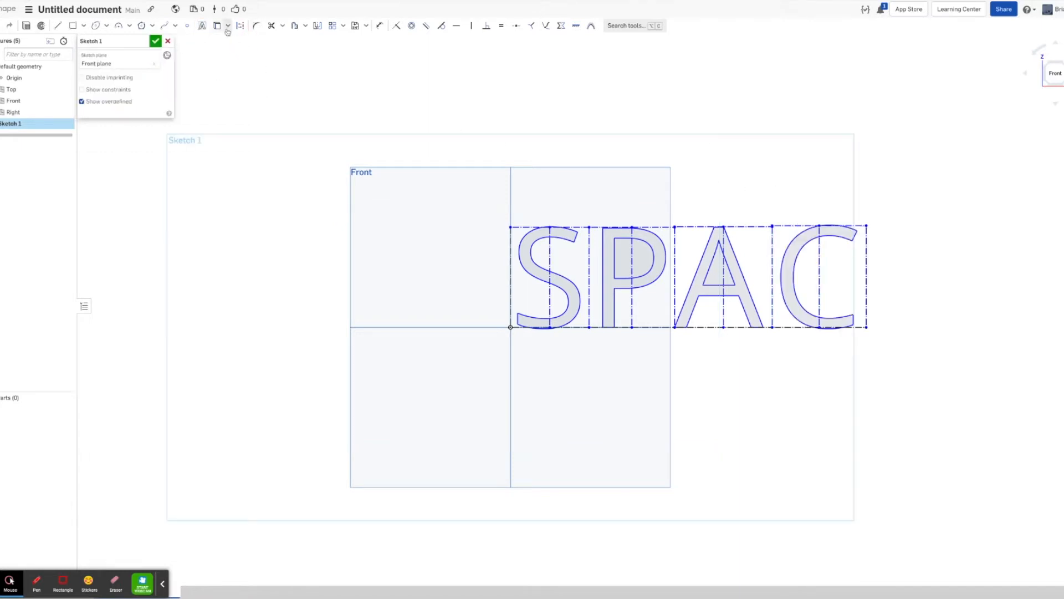
Add the text "E" starting at the C box's lower outer corner to complete the word SPACE.
{"action": "left_click", "coordinate": [202, 25]}
{"action": "left_click", "coordinate": [867, 327]}
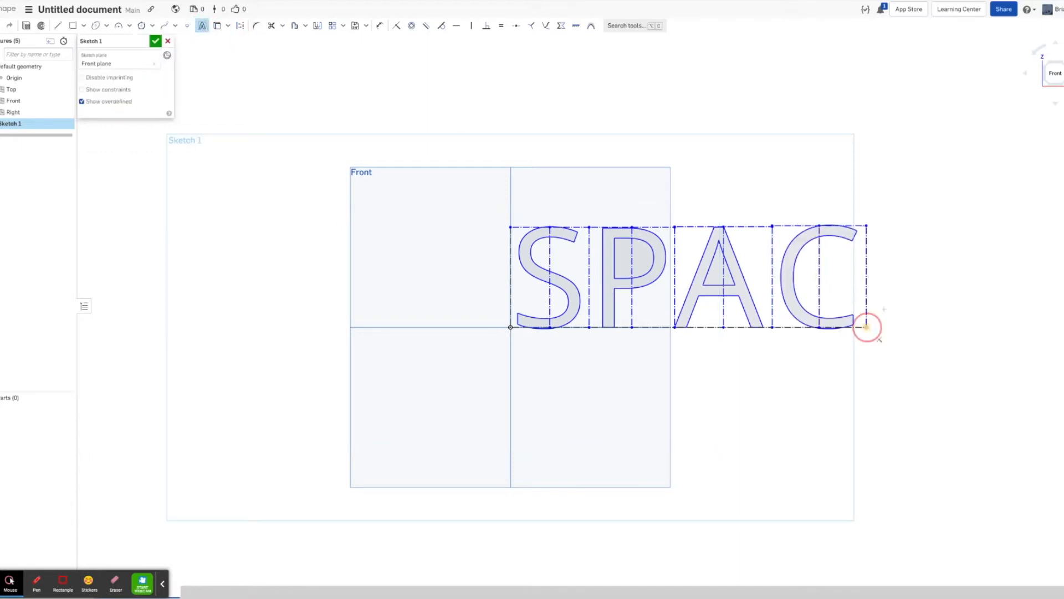
{"action": "left_click", "coordinate": [969, 224]}
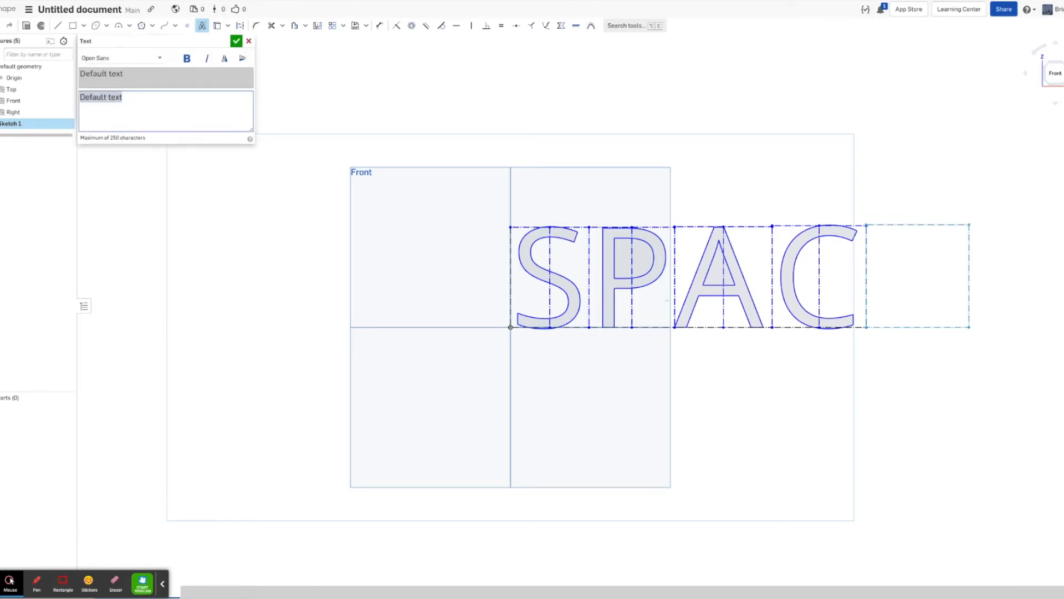
{"action": "type", "text": "E"}
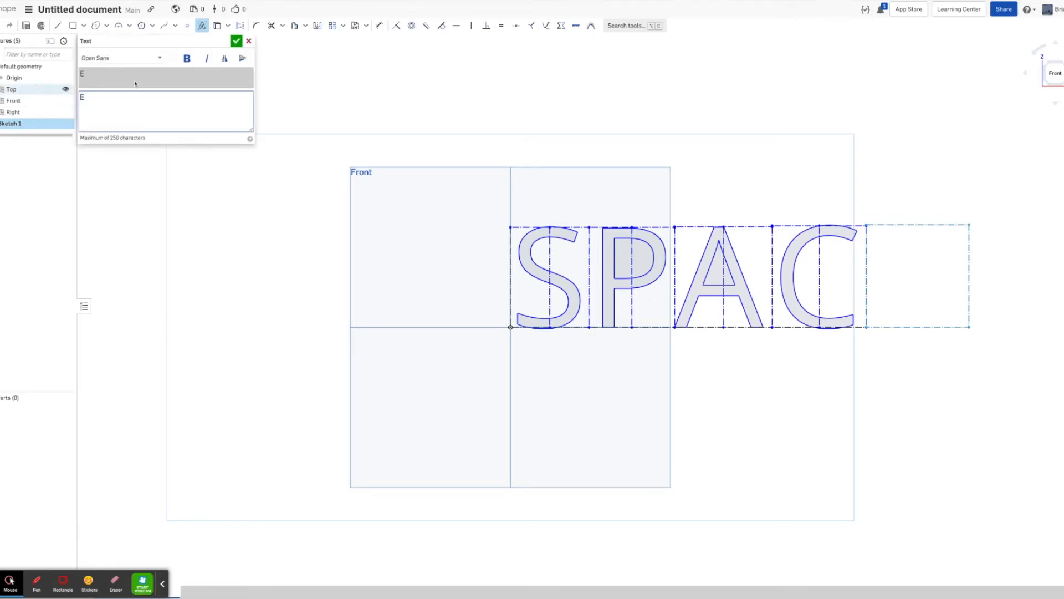
{"action": "left_click", "coordinate": [237, 42]}
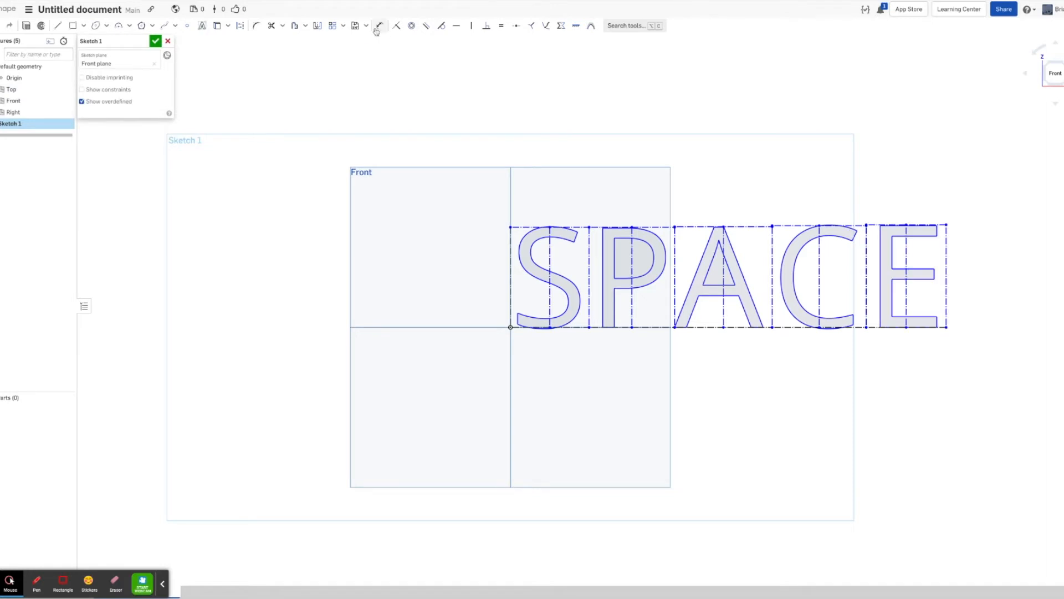
Dimension the base widths of the S and P text boxes to 40 mm each.
{"action": "left_click", "coordinate": [570, 327]}
{"action": "left_click", "coordinate": [555, 363]}
{"action": "type", "text": "40"}
{"action": "key", "text": "Return"}
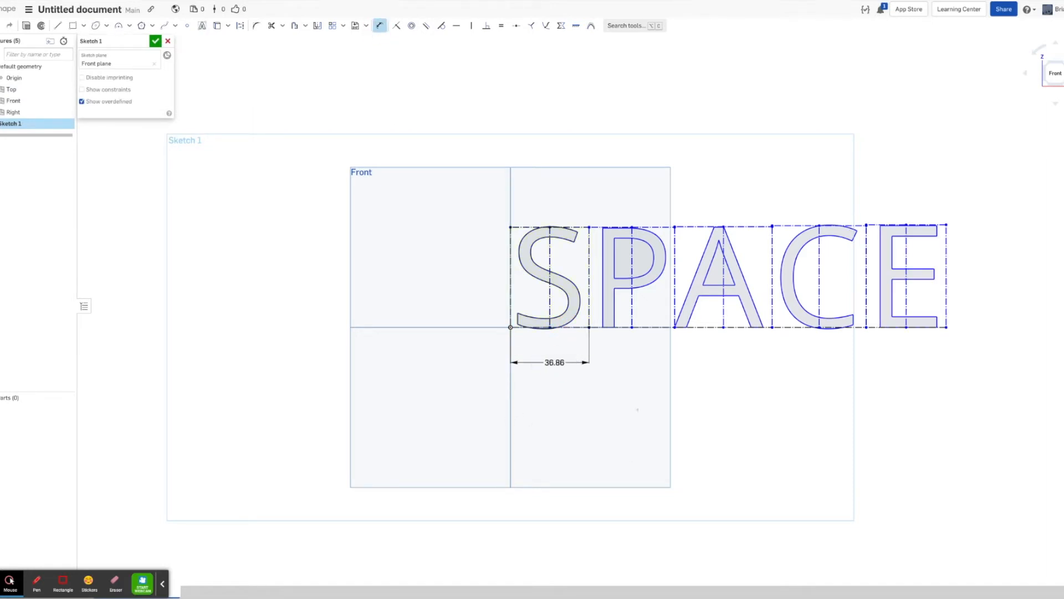
{"action": "left_click", "coordinate": [639, 328]}
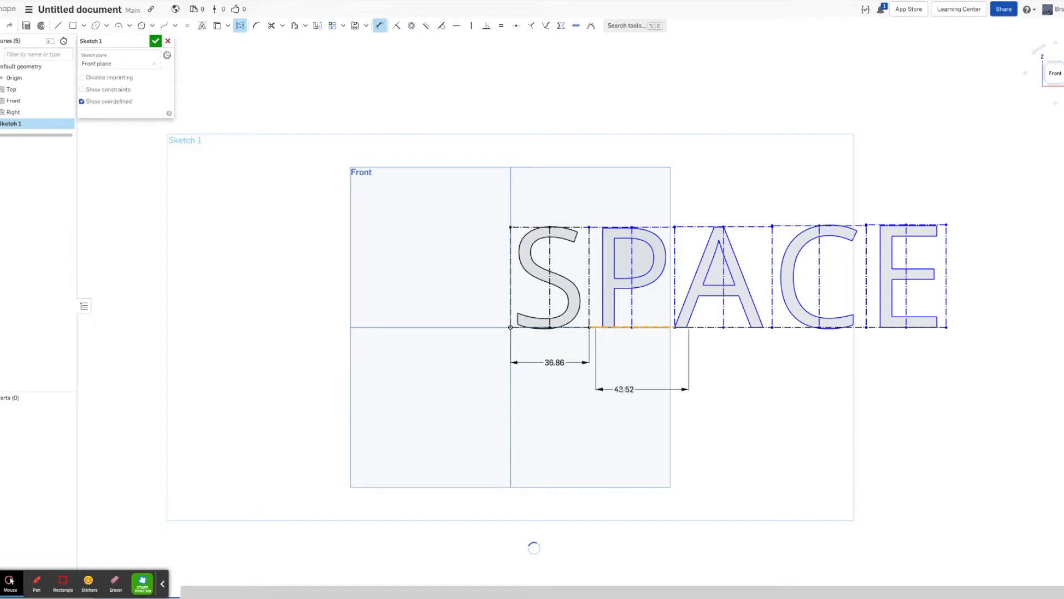
{"action": "left_click", "coordinate": [624, 389]}
{"action": "type", "text": "40"}
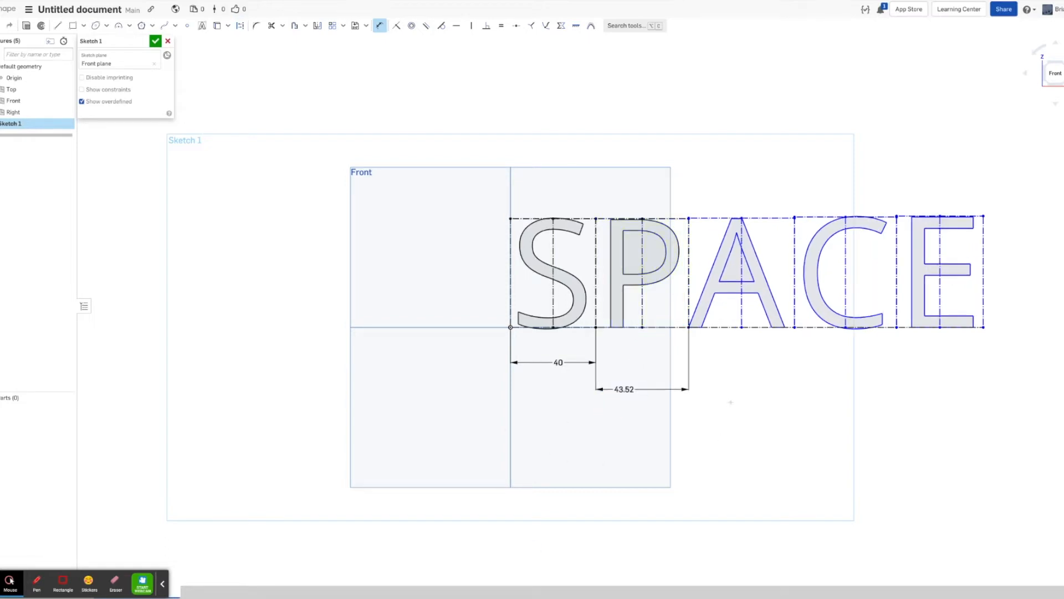
{"action": "key", "text": "Return"}
Dimension the base widths of the A and C text boxes to 40 mm each.
{"action": "left_click", "coordinate": [756, 328]}
{"action": "left_click", "coordinate": [742, 388]}
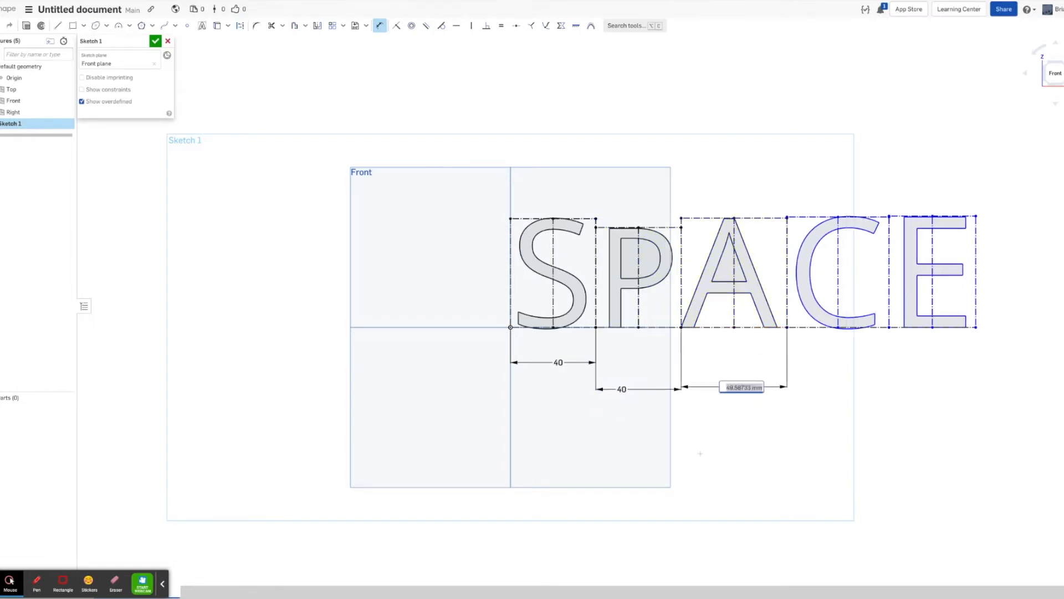
{"action": "type", "text": "40"}
{"action": "key", "text": "Return"}
{"action": "left_click", "coordinate": [832, 327]}
{"action": "left_click", "coordinate": [807, 405]}
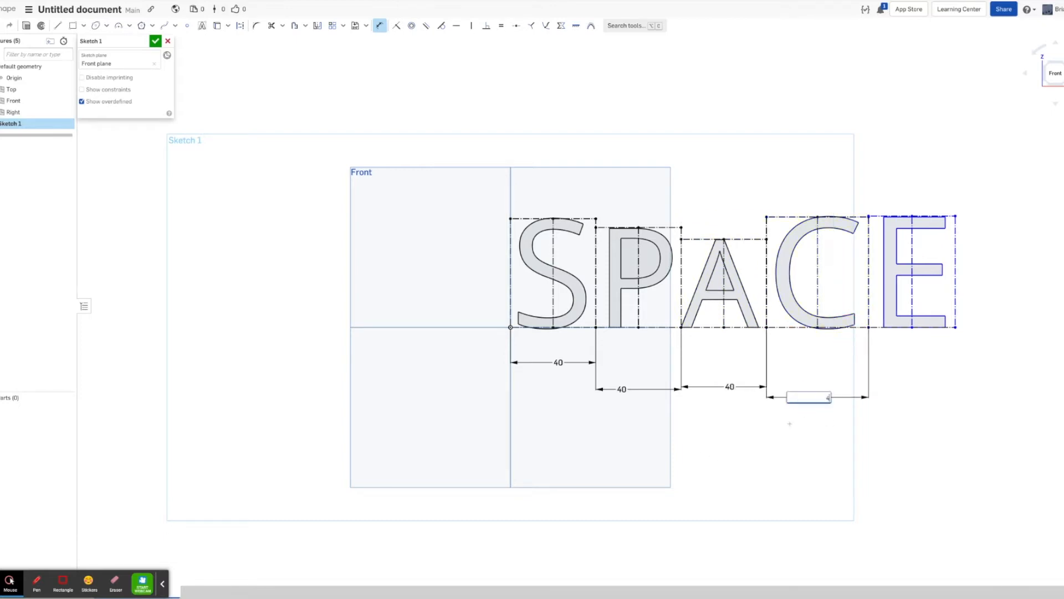
{"action": "type", "text": "40"}
{"action": "key", "text": "Return"}
Dimension the base width of the E text box to 40 mm and finish the sketch.
{"action": "left_click", "coordinate": [883, 327]}
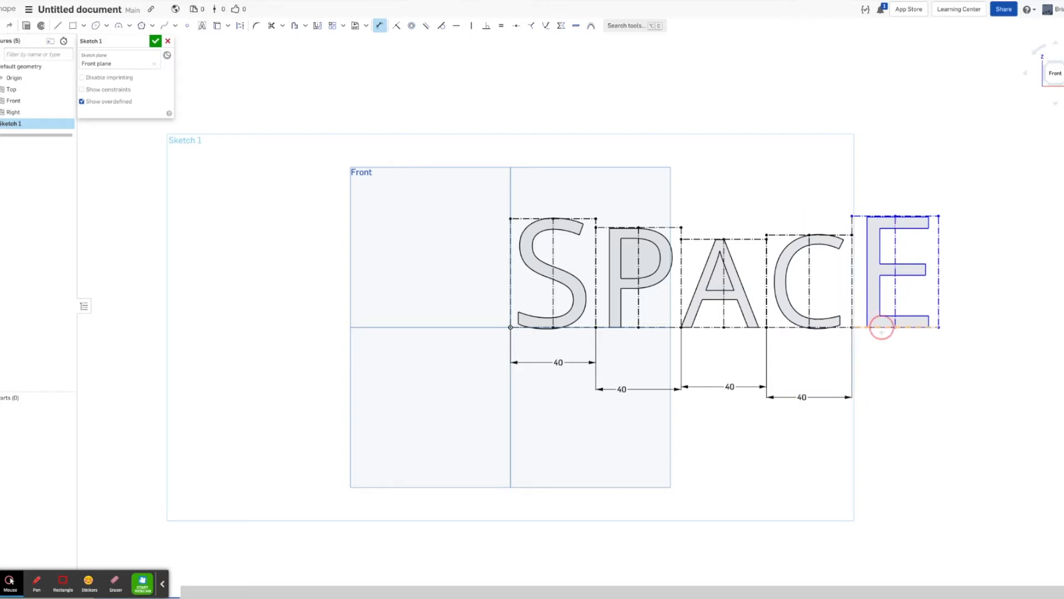
{"action": "left_click", "coordinate": [887, 378]}
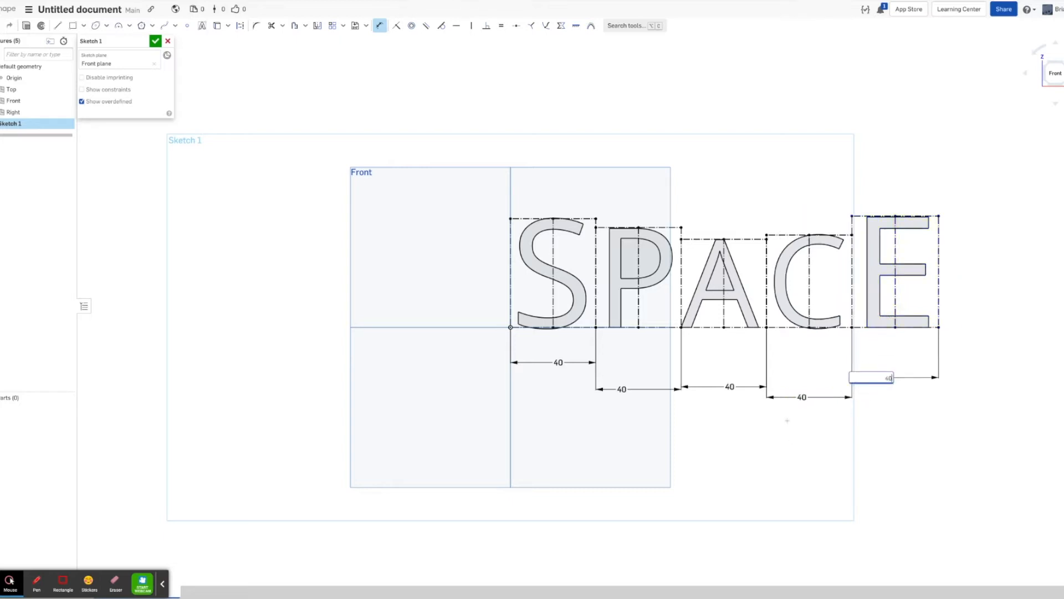
{"action": "type", "text": "40"}
{"action": "key", "text": "Return"}
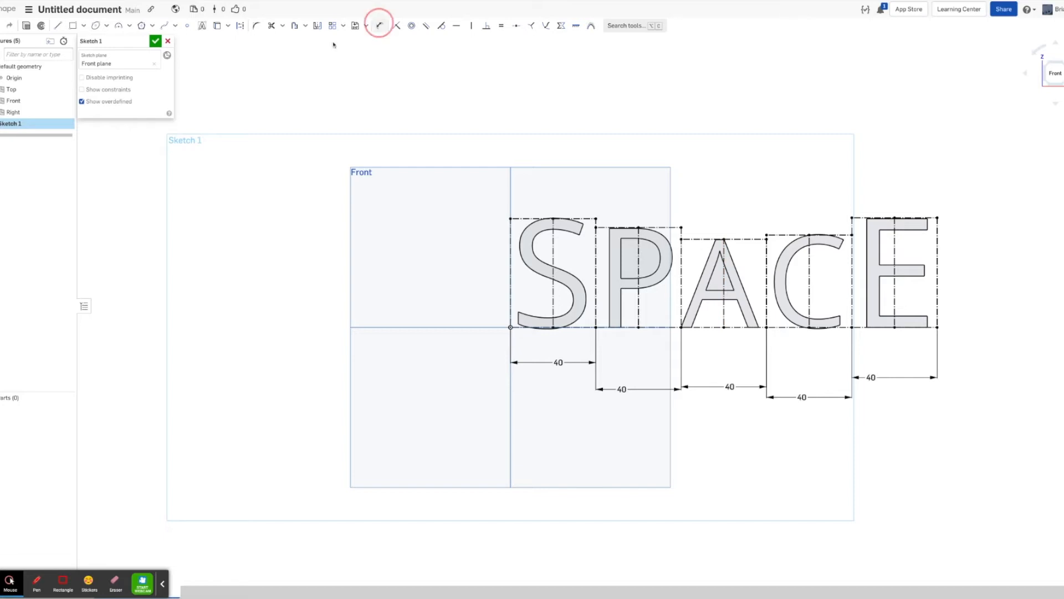
{"action": "left_click", "coordinate": [155, 40]}
Start a new sketch on the Top plane and place the text "S" with its box starting at the origin.
{"action": "mouse_move", "coordinate": [461, 190]}
{"action": "right_mouse_down"}
{"action": "mouse_move", "coordinate": [463, 230]}
{"action": "mouse_move", "coordinate": [442, 244]}
{"action": "right_mouse_up"}
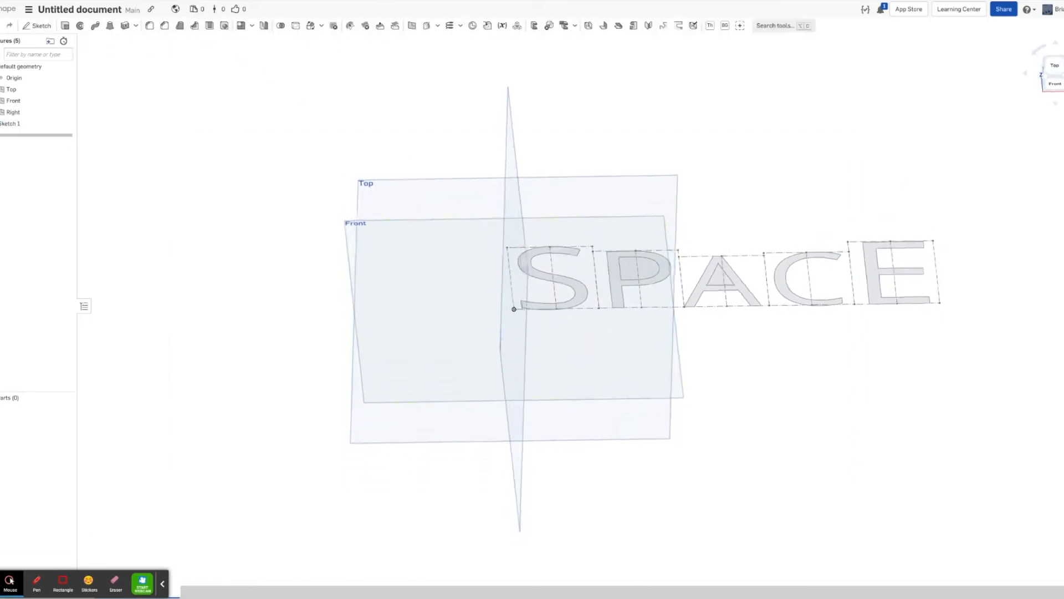
{"action": "left_click", "coordinate": [1053, 66]}
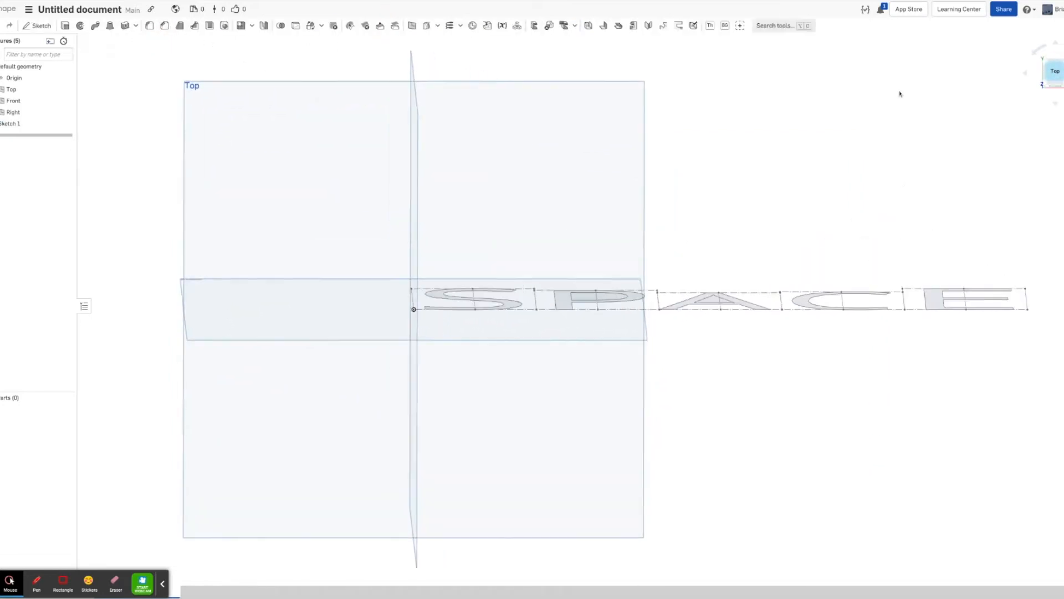
{"action": "left_click", "coordinate": [39, 25]}
{"action": "left_click", "coordinate": [451, 157]}
{"action": "left_click", "coordinate": [202, 26]}
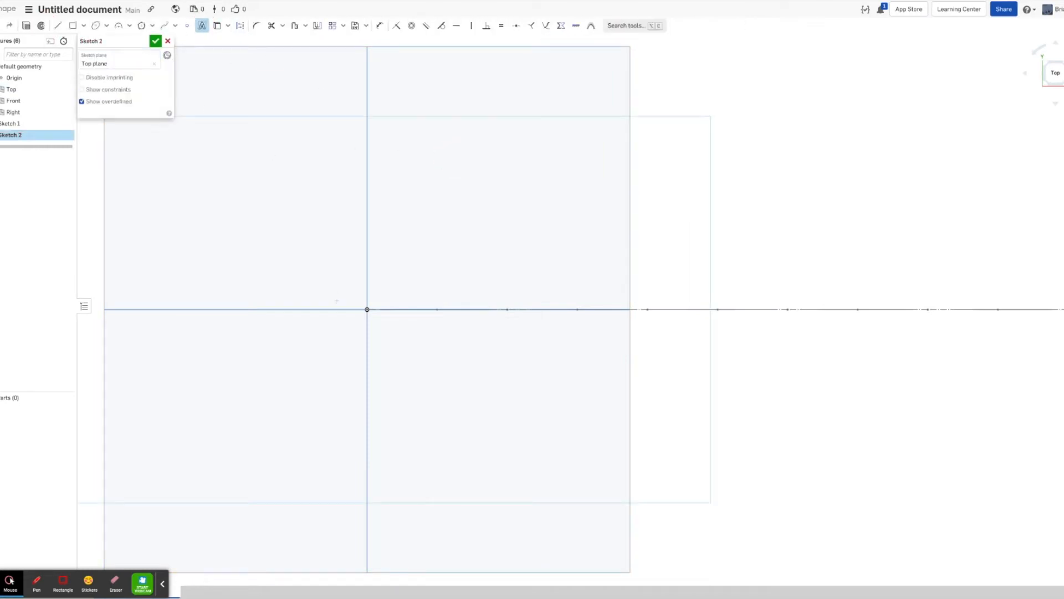
{"action": "mouse_move", "coordinate": [367, 309]}
{"action": "left_mouse_down"}
{"action": "mouse_move", "coordinate": [565, 64]}
{"action": "mouse_move", "coordinate": [496, 57]}
{"action": "mouse_move", "coordinate": [509, 57]}
{"action": "left_mouse_up"}
{"action": "type", "text": "St"}
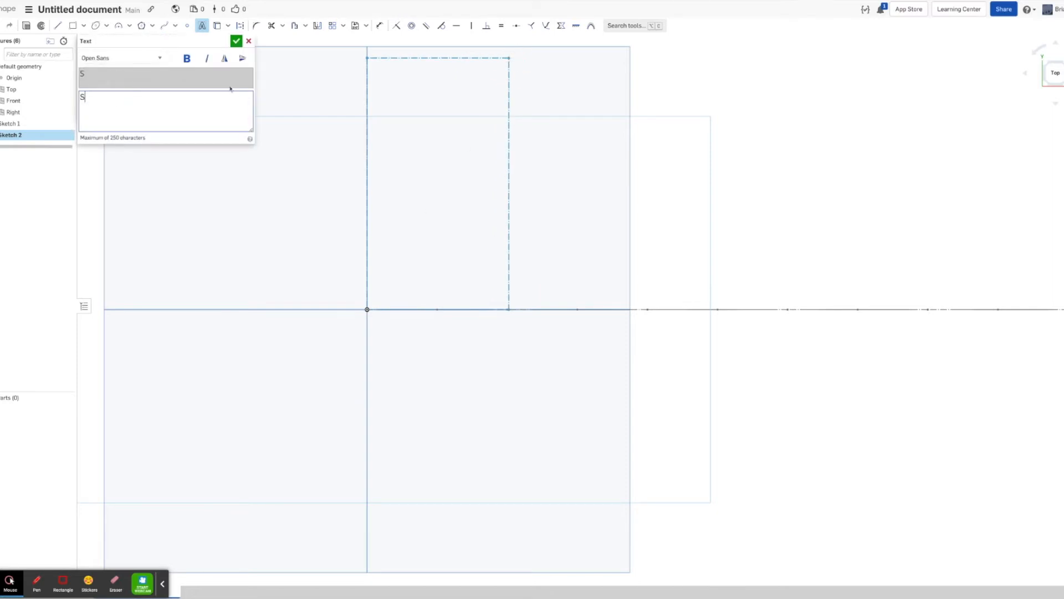
{"action": "left_click", "coordinate": [236, 41]}
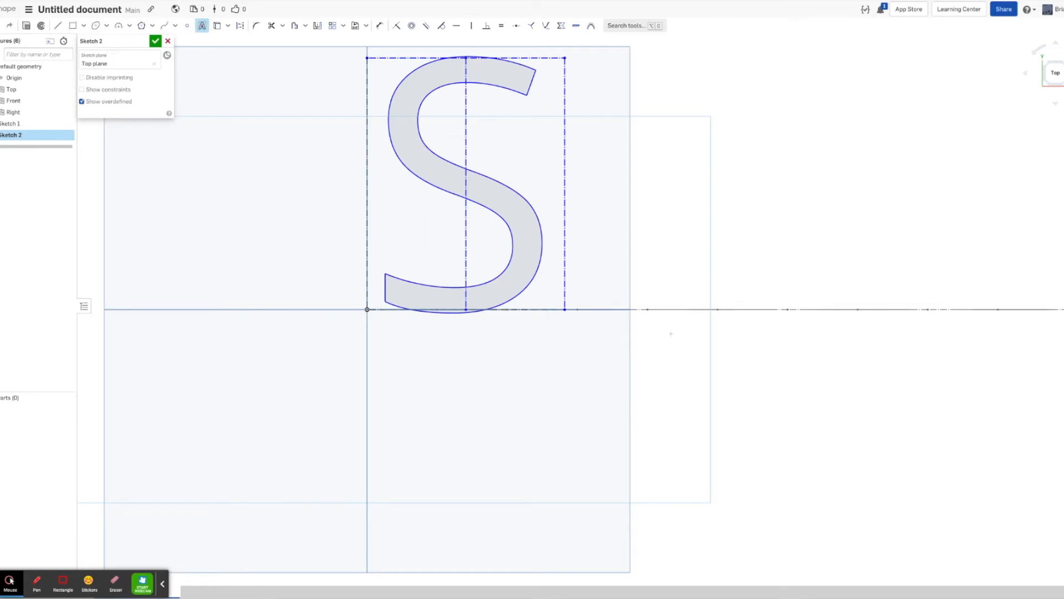
Add the text "T" beside the S on the Top plane, starting at the S box's lower outer corner.
{"action": "left_click", "coordinate": [565, 309]}
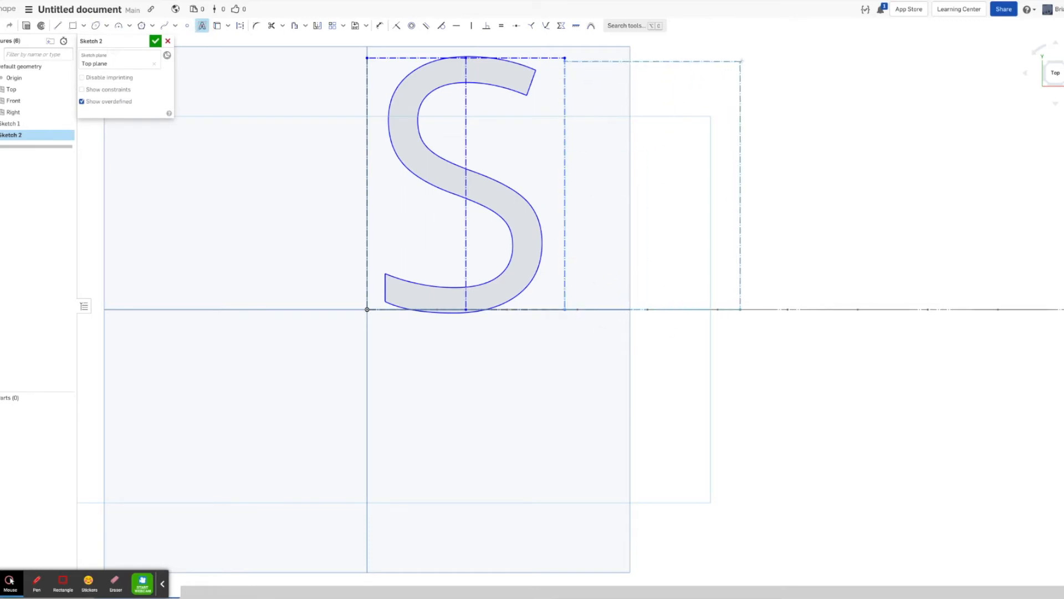
{"action": "left_click", "coordinate": [742, 61]}
{"action": "type", "text": "T"}
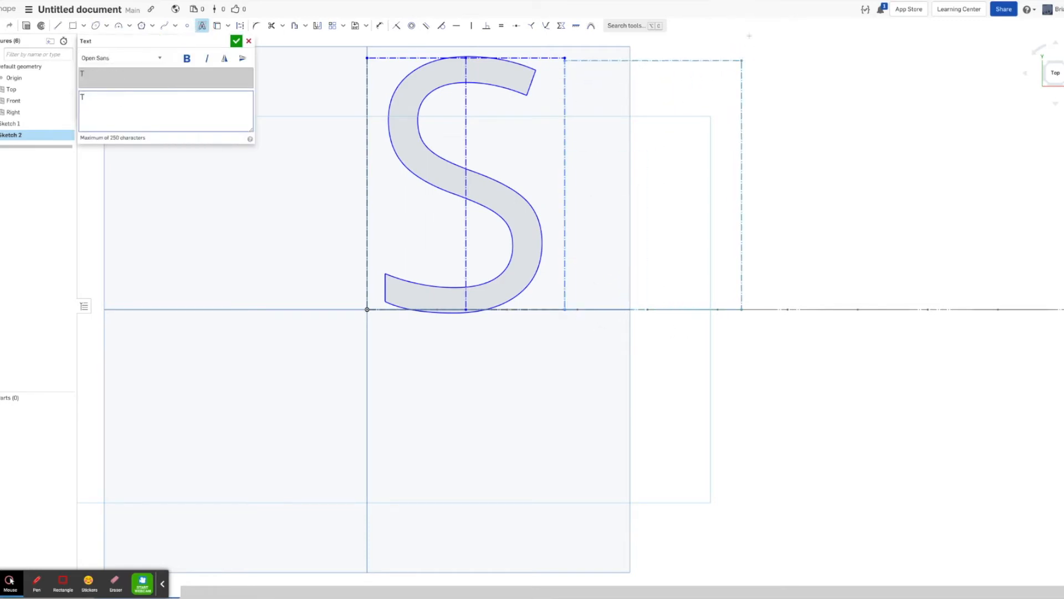
{"action": "left_click", "coordinate": [235, 42]}
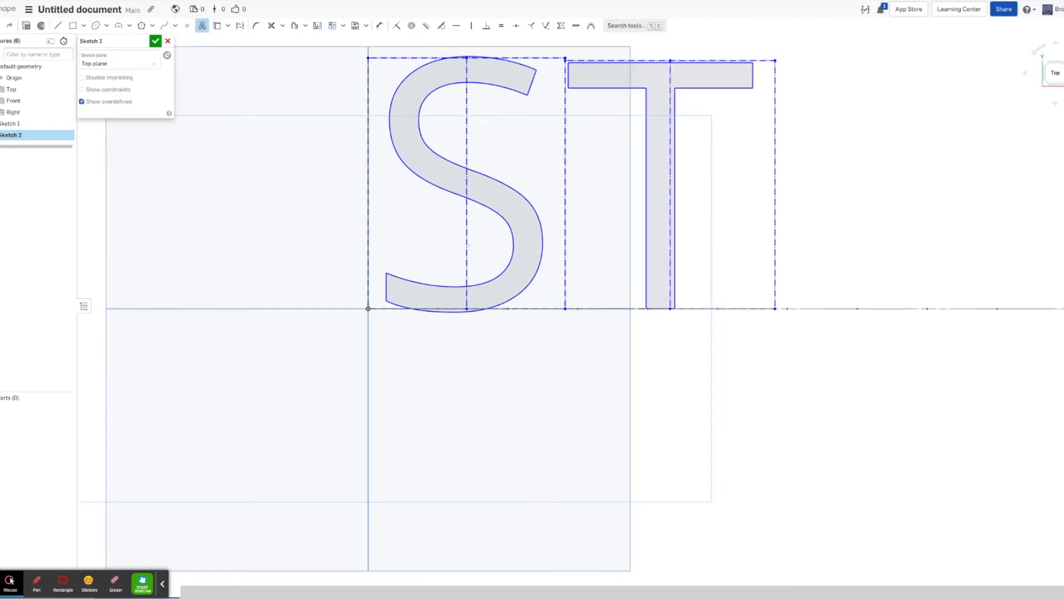
Add the text "A" beside the T on the Top plane, starting at the T box's lower outer corner.
{"action": "left_click", "coordinate": [776, 309]}
{"action": "scroll", "coordinate": [881, 78], "scroll_direction": "down", "scroll_amount": 1}
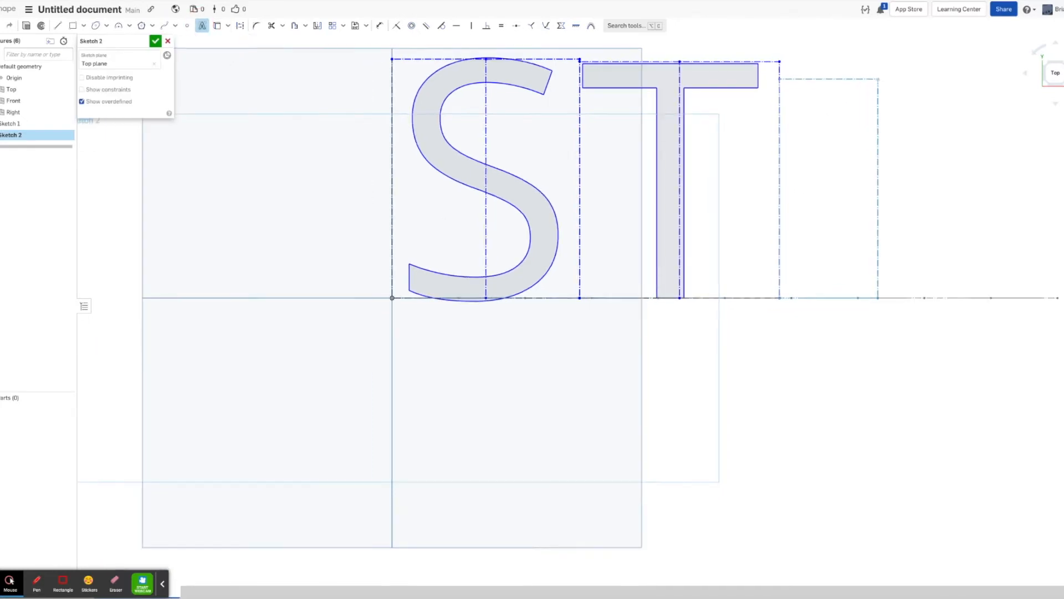
{"action": "left_click", "coordinate": [892, 64]}
{"action": "type", "text": "A"}
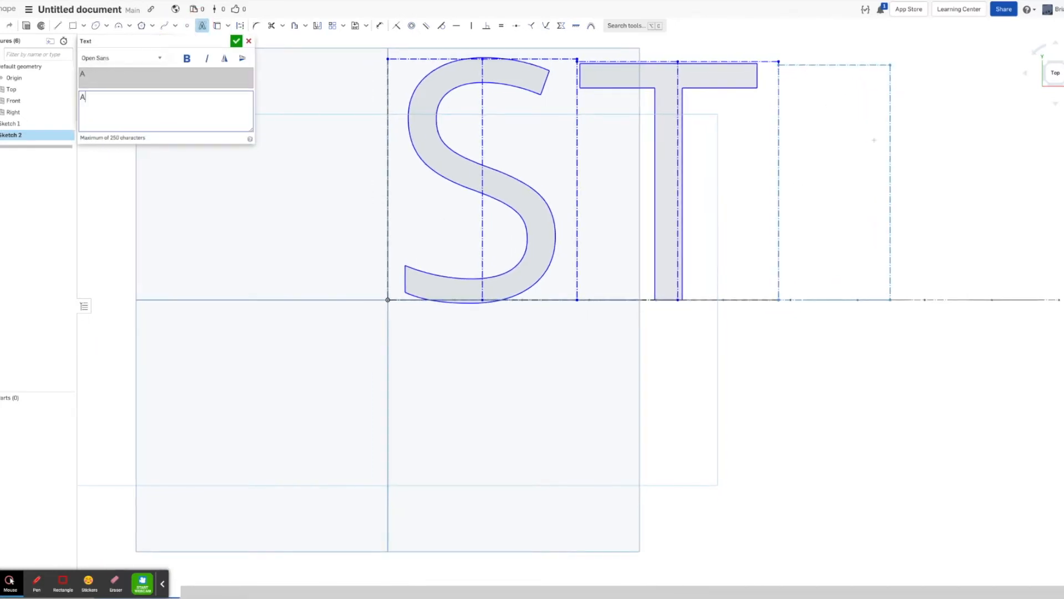
{"action": "left_click", "coordinate": [236, 41]}
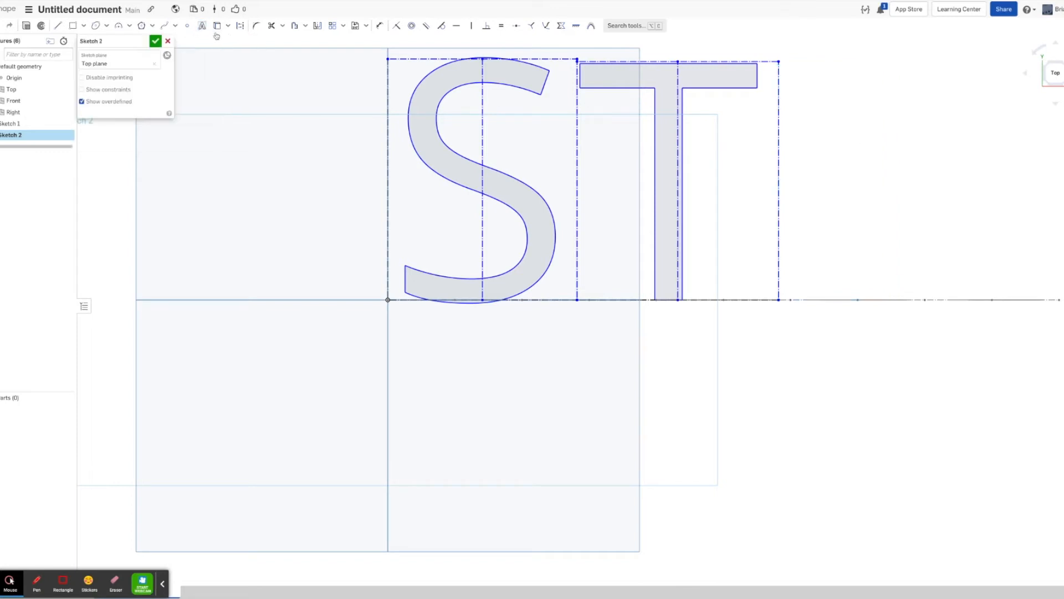
Add the text "R" beside the A on the Top plane, starting at the A box's lower outer corner.
{"action": "left_click", "coordinate": [203, 25]}
{"action": "key", "text": "f"}
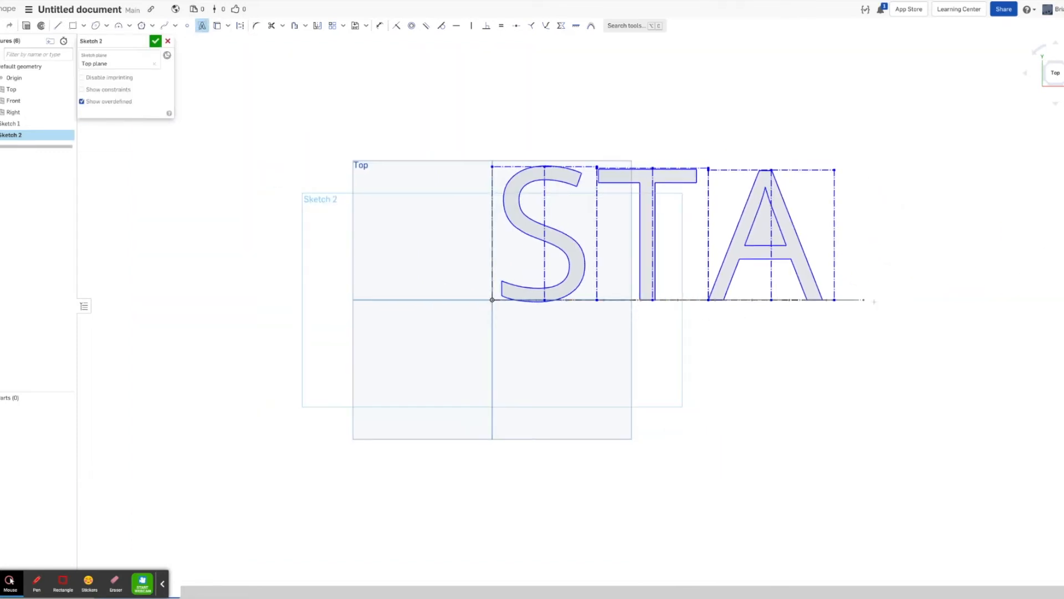
{"action": "left_click", "coordinate": [835, 299]}
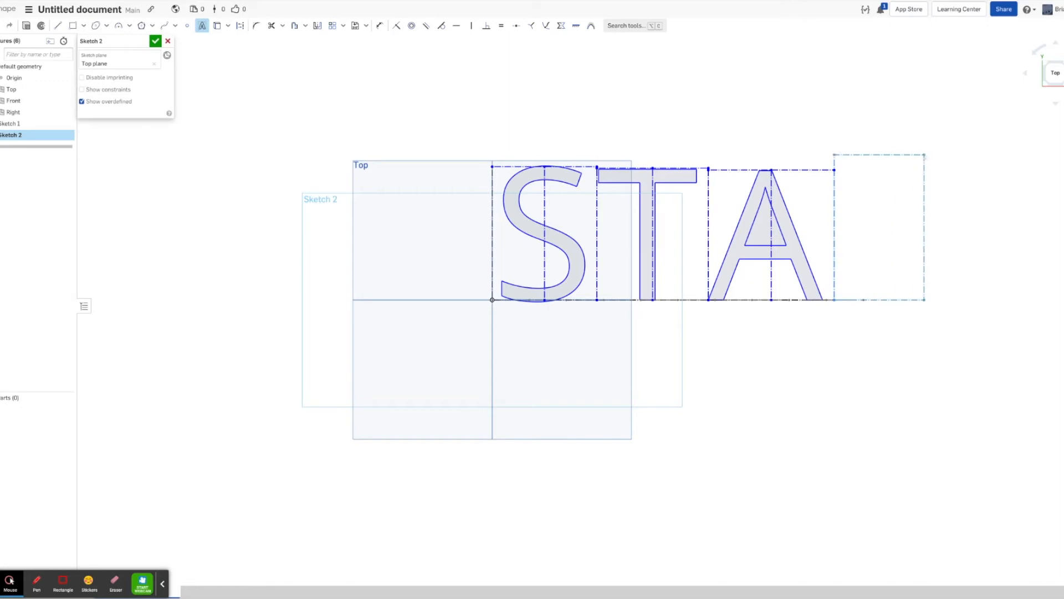
{"action": "left_click", "coordinate": [924, 154]}
{"action": "type", "text": "R"}
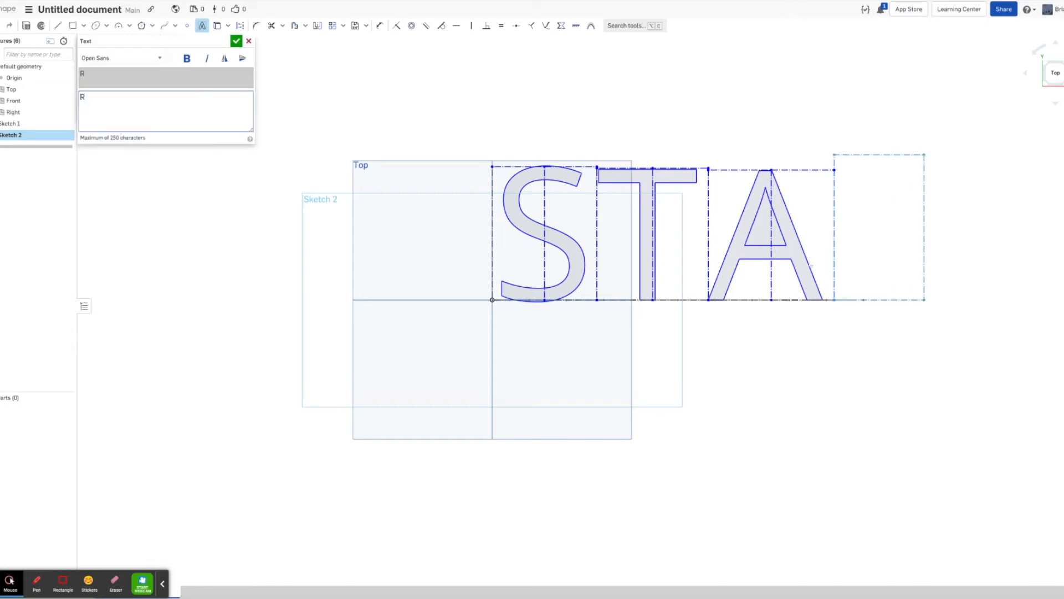
{"action": "left_click", "coordinate": [236, 41]}
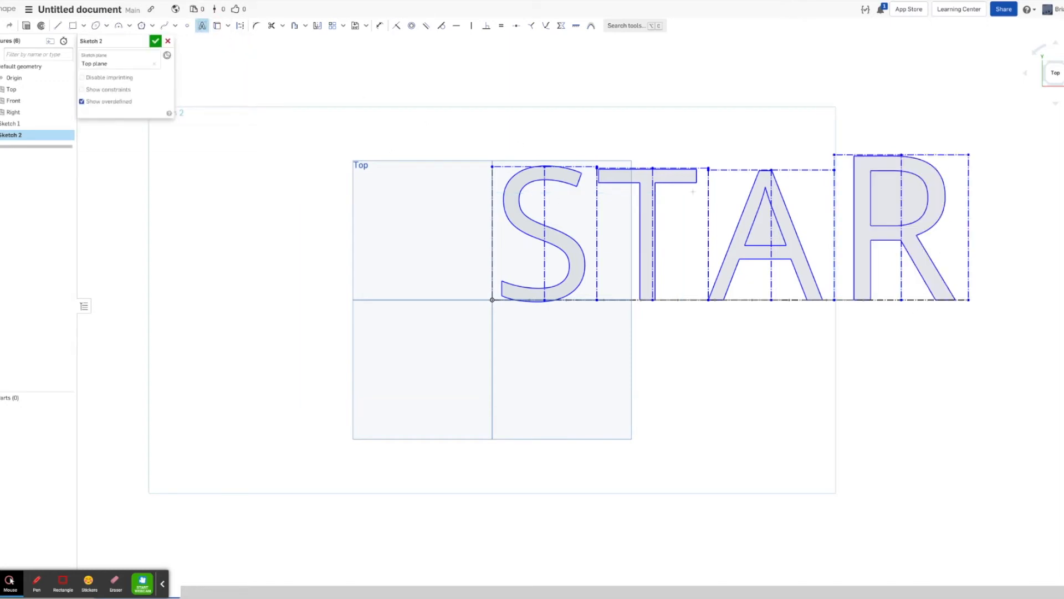
Add a final text "S" beside the R on the Top plane, starting at the R box's lower outer corner.
{"action": "left_click", "coordinate": [969, 300]}
{"action": "left_click", "coordinate": [1044, 177]}
{"action": "type", "text": "S"}
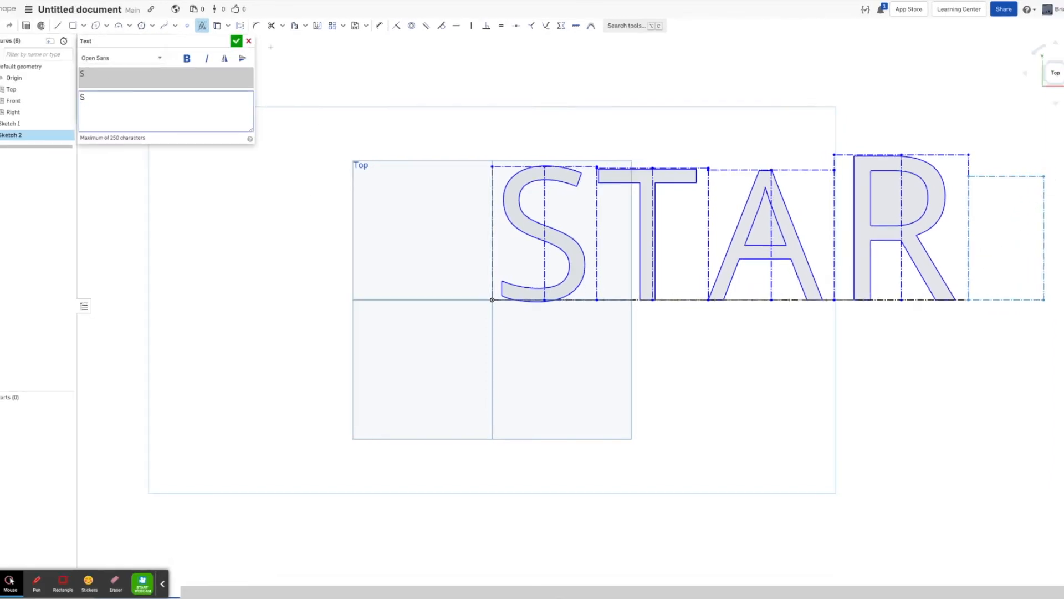
{"action": "left_click", "coordinate": [236, 41]}
Dimension the base widths of the first S and the T text boxes to 40 mm each.
{"action": "left_click", "coordinate": [575, 300]}
{"action": "left_click", "coordinate": [565, 335]}
{"action": "type", "text": "40"}
{"action": "key", "text": "Return"}
{"action": "left_click", "coordinate": [604, 300]}
{"action": "left_click", "coordinate": [589, 348]}
{"action": "type", "text": "40"}
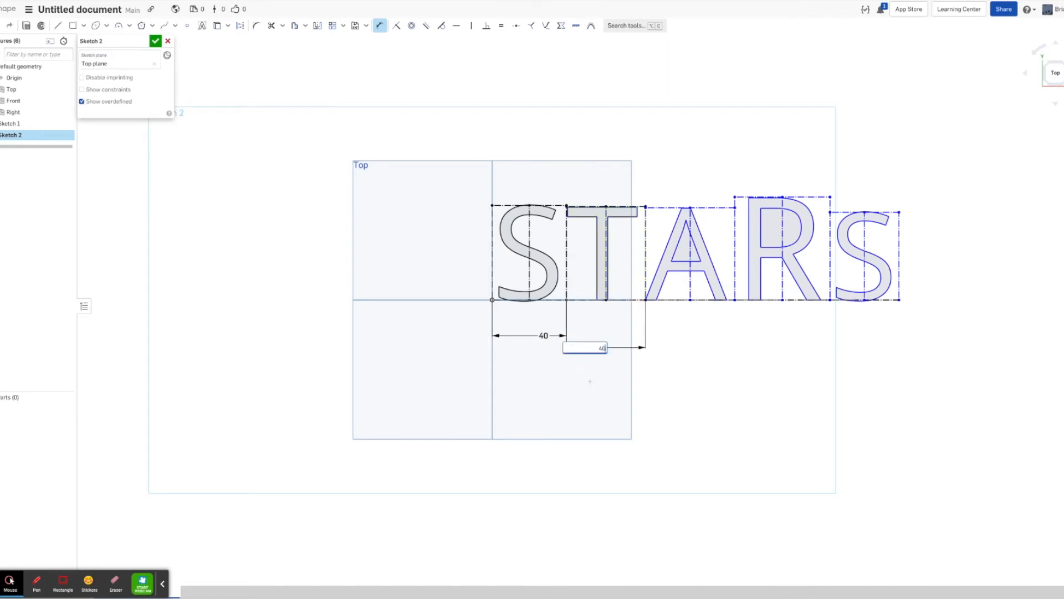
{"action": "key", "text": "Return"}
Dimension the base widths of the A and R text boxes to 40 mm each.
{"action": "left_click", "coordinate": [656, 375]}
{"action": "type", "text": "40"}
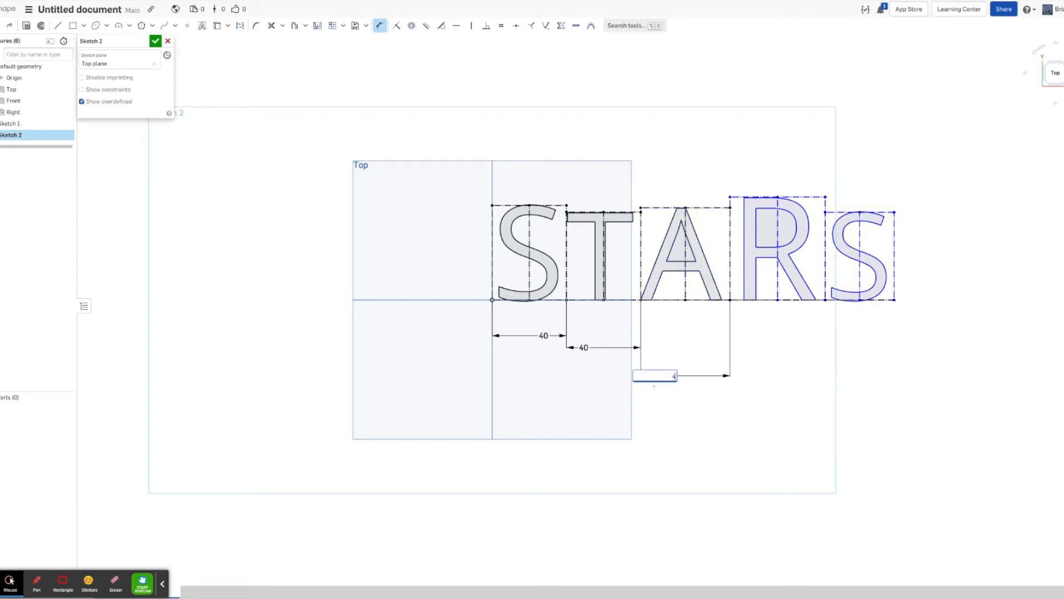
{"action": "key", "text": "Return"}
{"action": "double_click", "coordinate": [759, 344]}
{"action": "key", "text": "Return"}
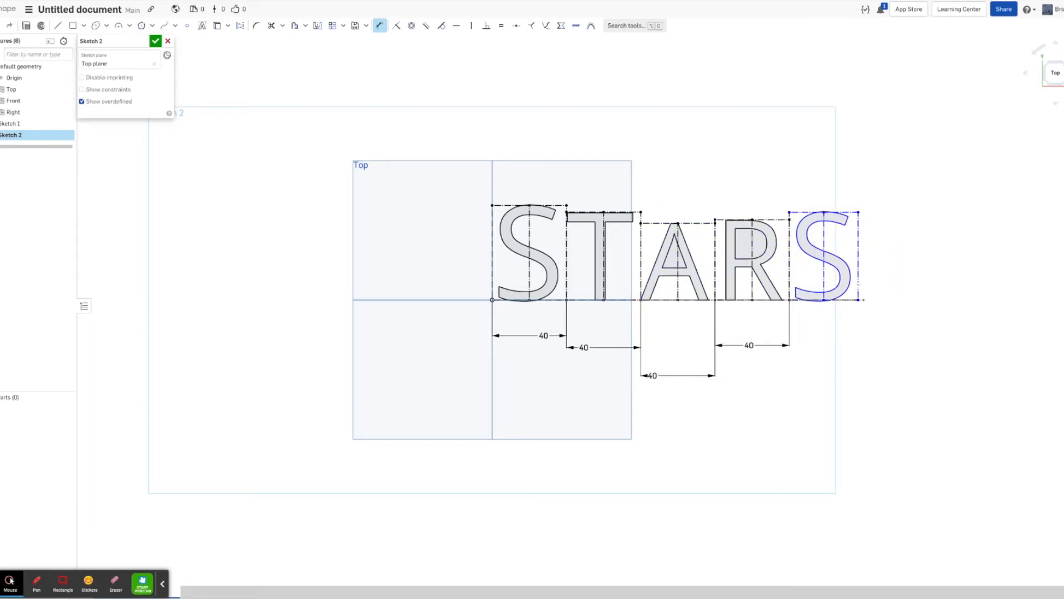
Dimension the base width of the last S text box to 40 mm and finish the sketch.
{"action": "left_click", "coordinate": [849, 300]}
{"action": "left_click", "coordinate": [823, 358]}
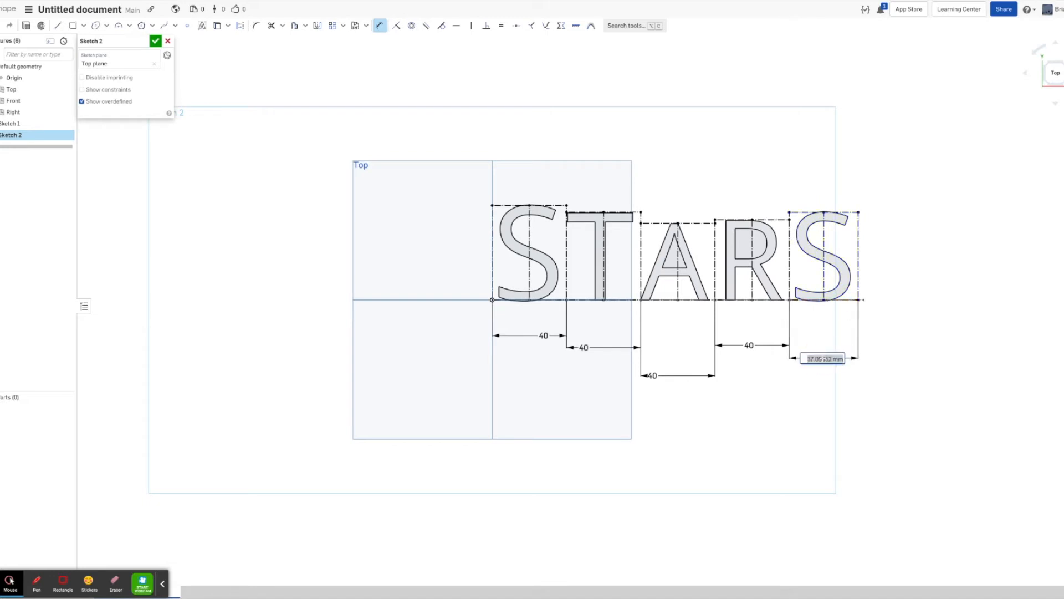
{"action": "key", "text": "Return"}
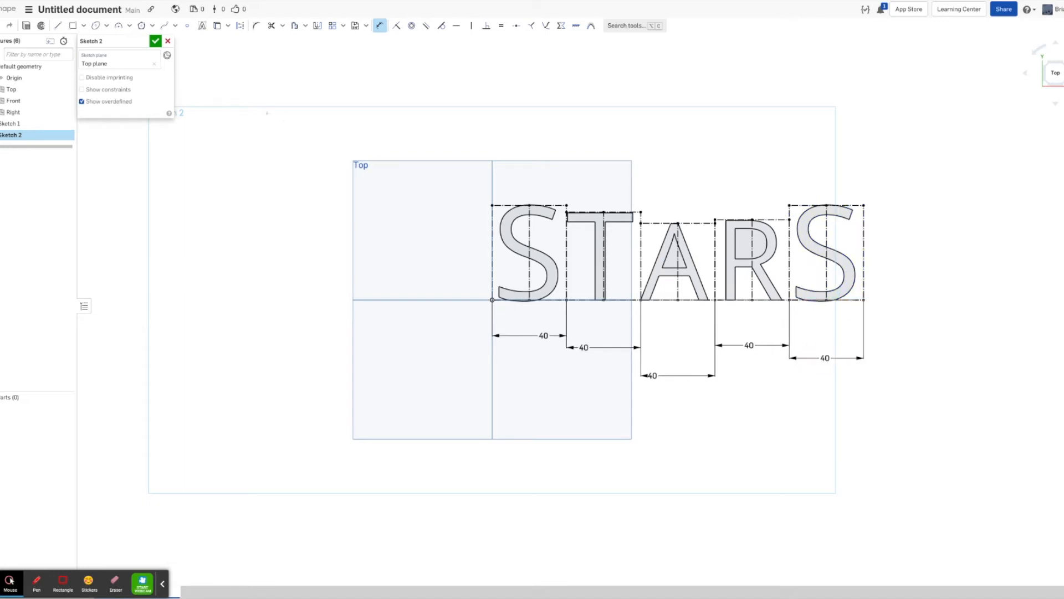
{"action": "left_click", "coordinate": [155, 46]}
Extrude the SPACE sketch as new solids about 65.5 mm deep, over the side where the STARS sketch lies.
{"action": "mouse_move", "coordinate": [311, 193]}
{"action": "right_mouse_down"}
{"action": "mouse_move", "coordinate": [305, 116]}
{"action": "mouse_move", "coordinate": [197, 128]}
{"action": "mouse_move", "coordinate": [254, 150]}
{"action": "mouse_move", "coordinate": [304, 152]}
{"action": "mouse_move", "coordinate": [263, 133]}
{"action": "right_mouse_up"}
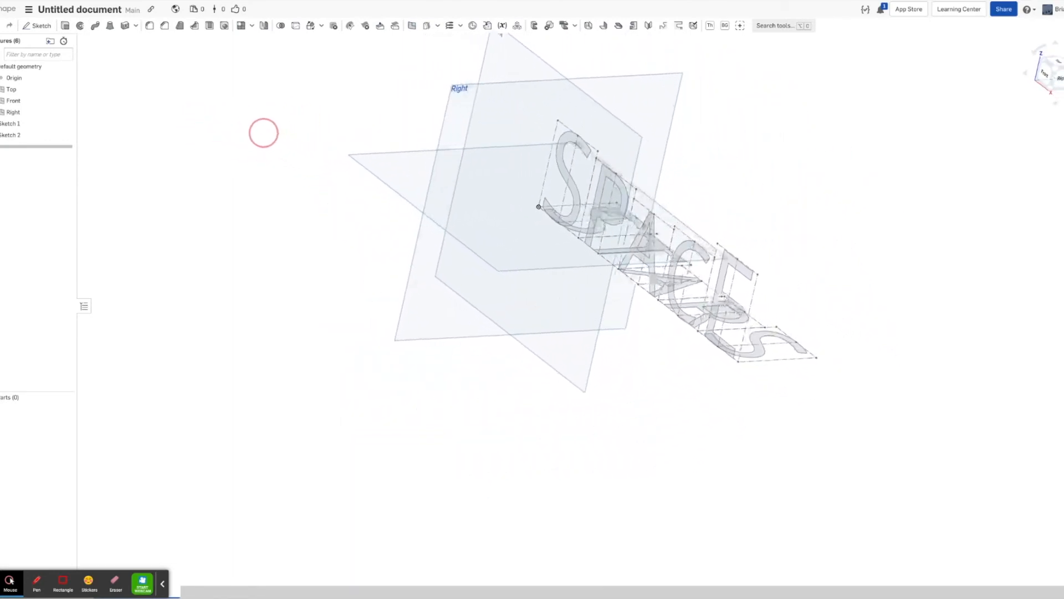
{"action": "left_click", "coordinate": [73, 27]}
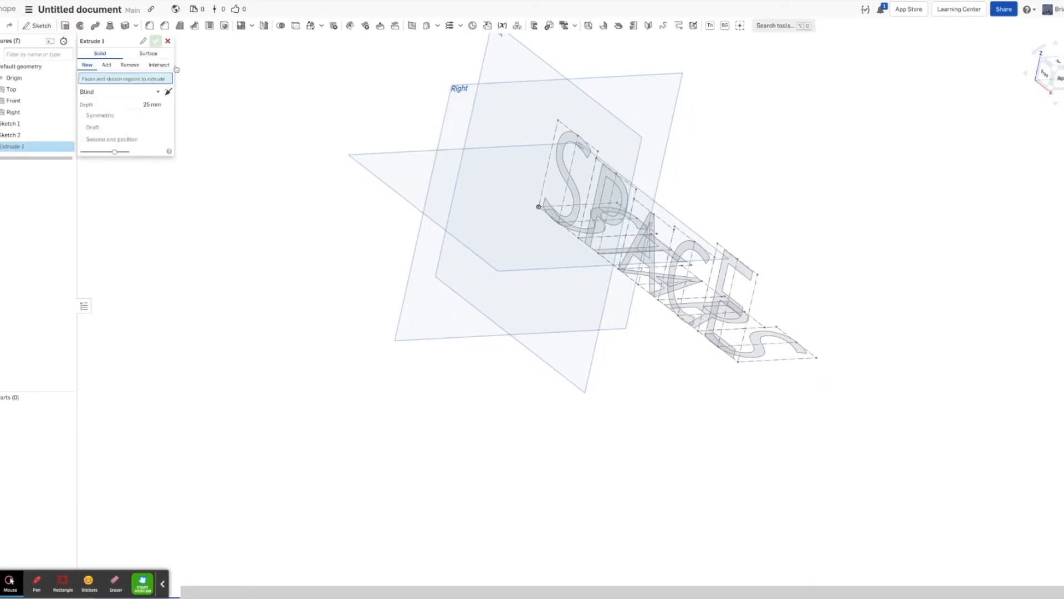
{"action": "left_click", "coordinate": [34, 130]}
{"action": "right_click_drag", "start_coordinate": [464, 209], "coordinate": [280, 133]}
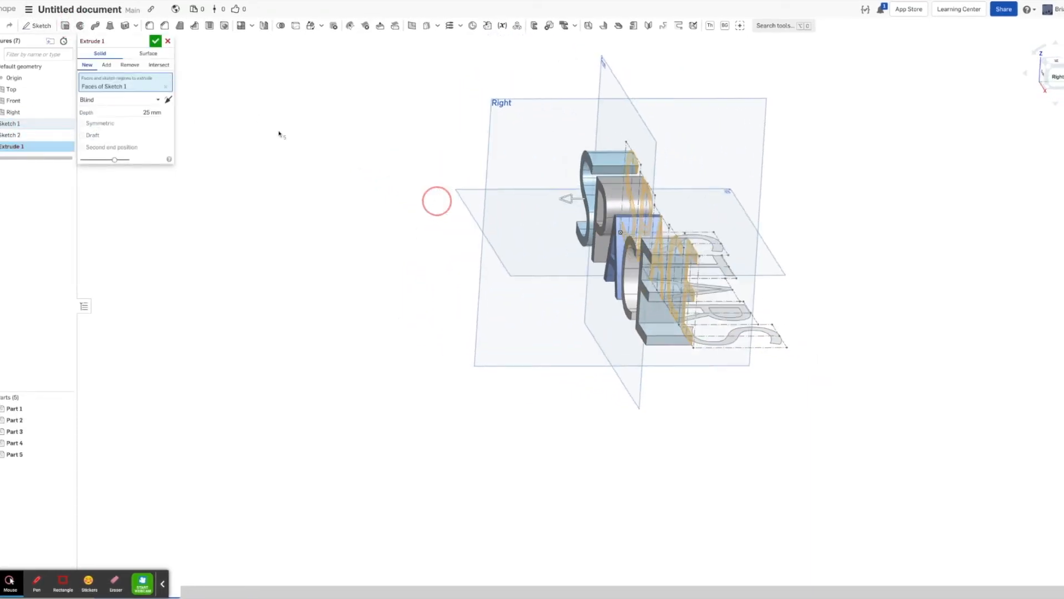
{"action": "right_click_drag", "start_coordinate": [564, 229], "coordinate": [761, 254]}
{"action": "left_click_drag", "start_coordinate": [736, 170], "coordinate": [810, 174]}
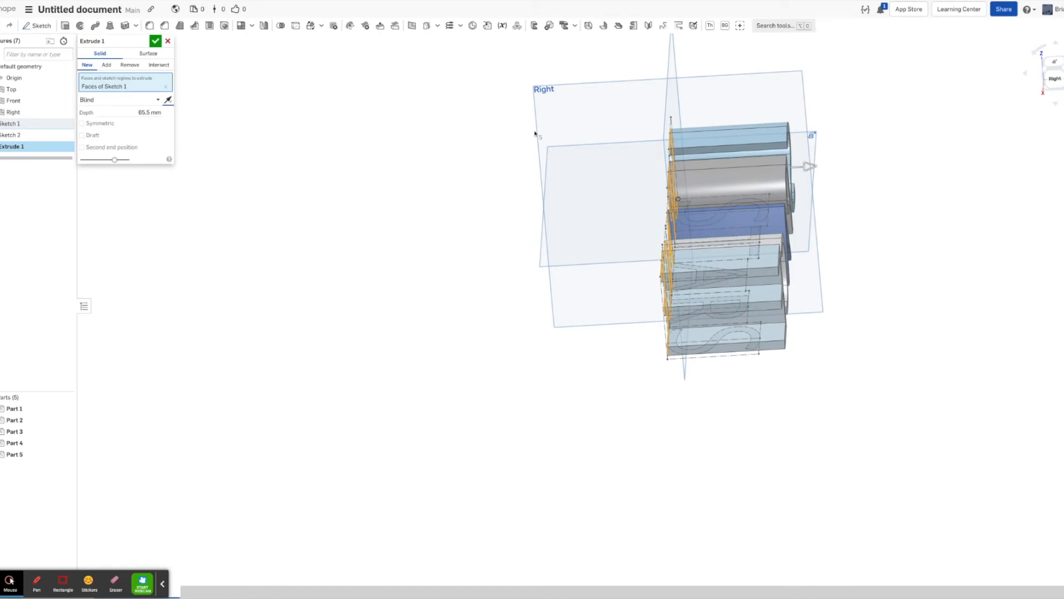
{"action": "key", "text": "Return"}
Extrude the STARS sketch upward through the full height of the SPACE letters as an Intersect, merged with all parts.
{"action": "right_click_drag", "start_coordinate": [451, 169], "coordinate": [615, 176]}
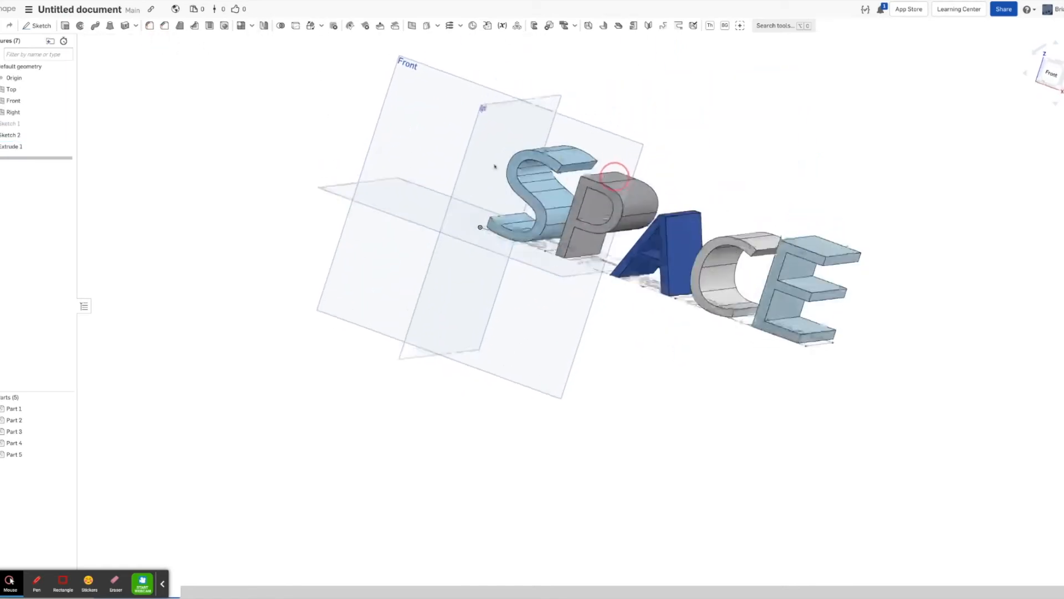
{"action": "left_click", "coordinate": [64, 26]}
{"action": "left_click", "coordinate": [17, 134]}
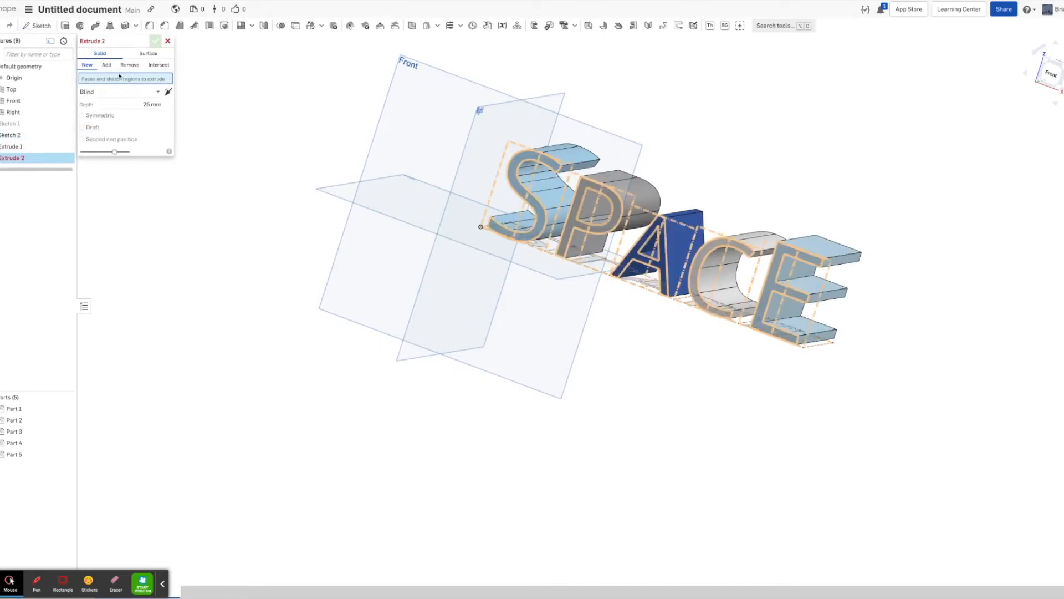
{"action": "left_click", "coordinate": [159, 64]}
{"action": "right_click_drag", "start_coordinate": [240, 99], "coordinate": [203, 102]}
{"action": "left_click", "coordinate": [82, 159]}
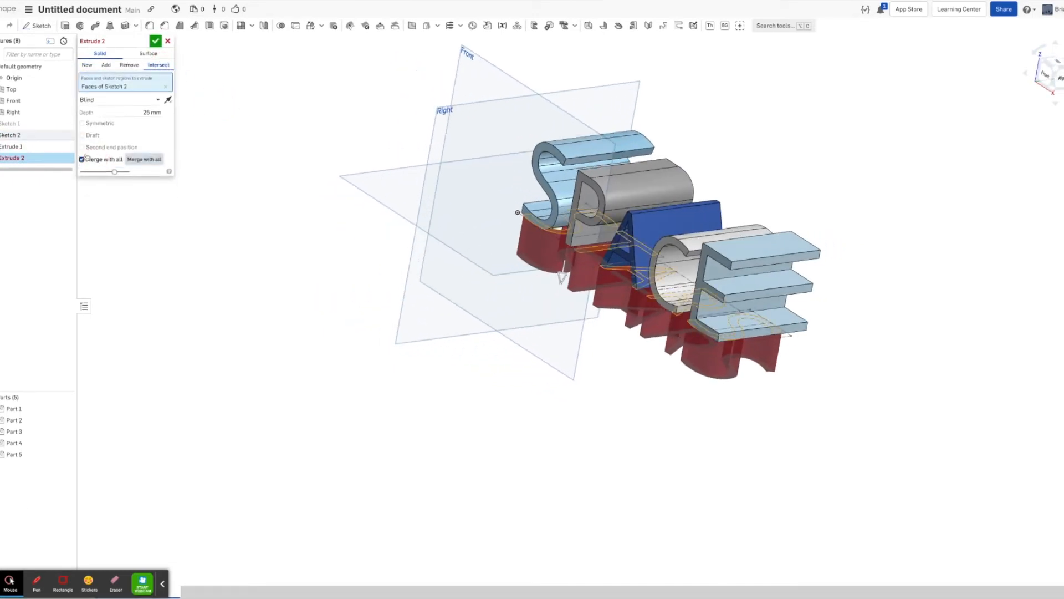
{"action": "left_click_drag", "start_coordinate": [562, 274], "coordinate": [599, 142]}
{"action": "right_click_drag", "start_coordinate": [599, 142], "coordinate": [646, 111]}
{"action": "left_click", "coordinate": [155, 42]}
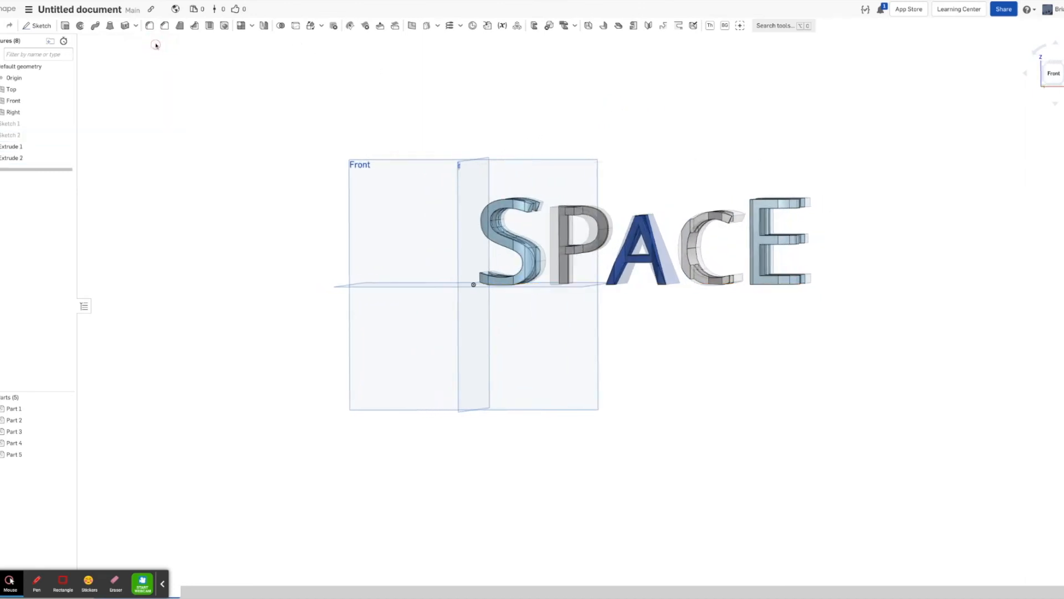
Examine the intersected letters from the front and the top to check that both words read correctly.
{"action": "right_click_drag", "start_coordinate": [435, 162], "coordinate": [421, 163]}
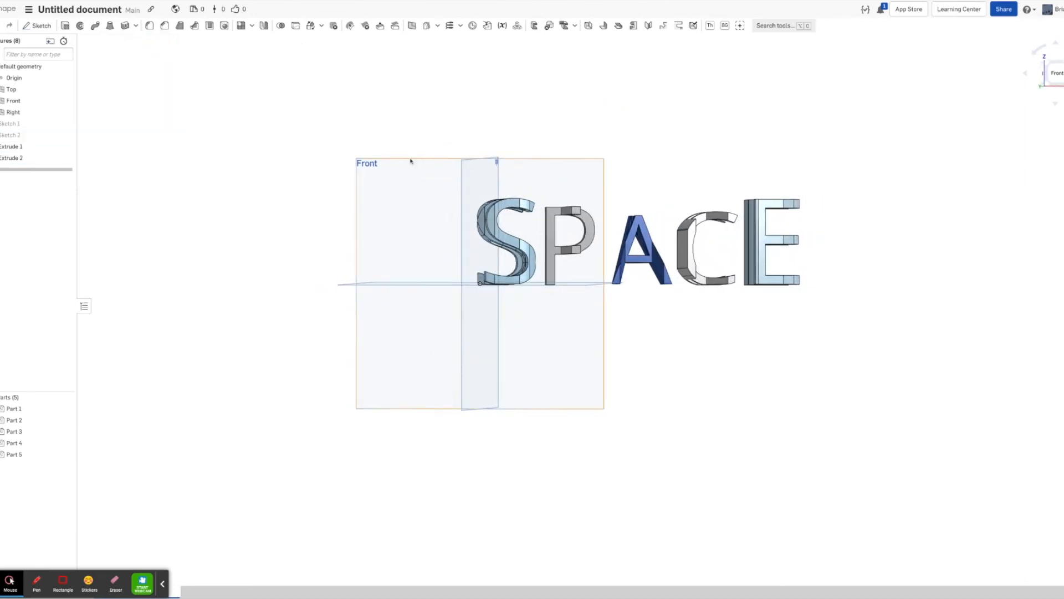
{"action": "left_click", "coordinate": [1060, 79]}
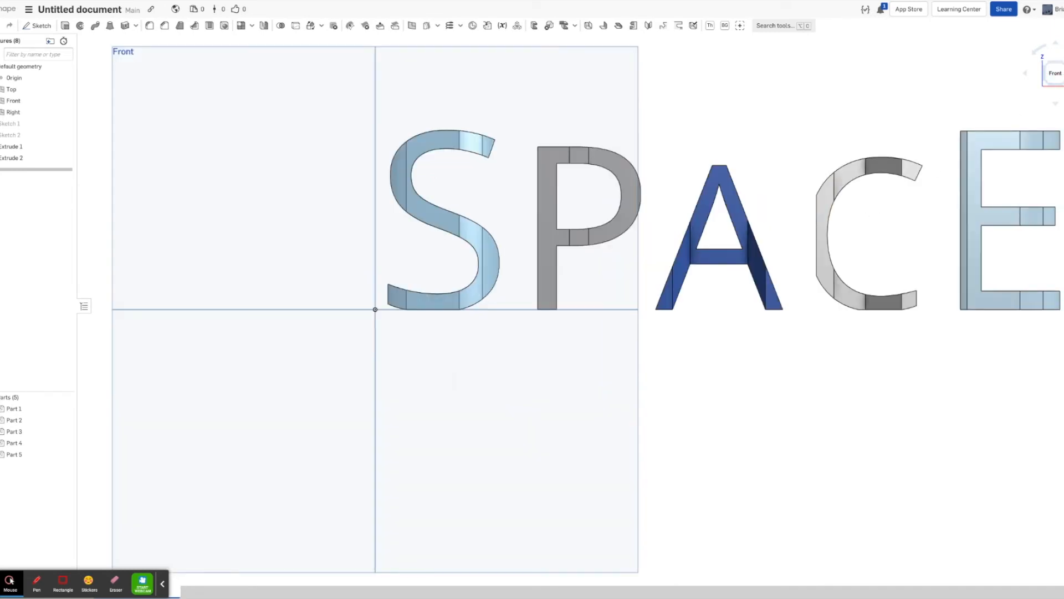
{"action": "key", "text": "Down"}
{"action": "key", "text": "Down"}
{"action": "key", "text": "Down"}
{"action": "key", "text": "Down"}
{"action": "key", "text": "Down"}
{"action": "key", "text": "Down"}
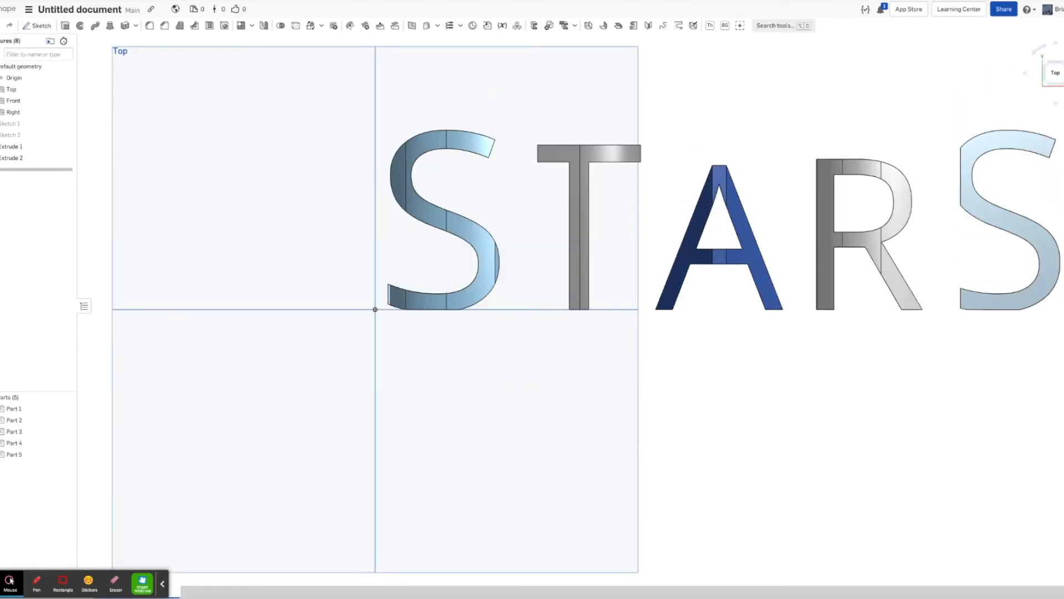
{"action": "key", "text": "Up"}
{"action": "key", "text": "Up"}
{"action": "key", "text": "Up"}
{"action": "key", "text": "Up"}
{"action": "key", "text": "Up"}
{"action": "key", "text": "Up"}
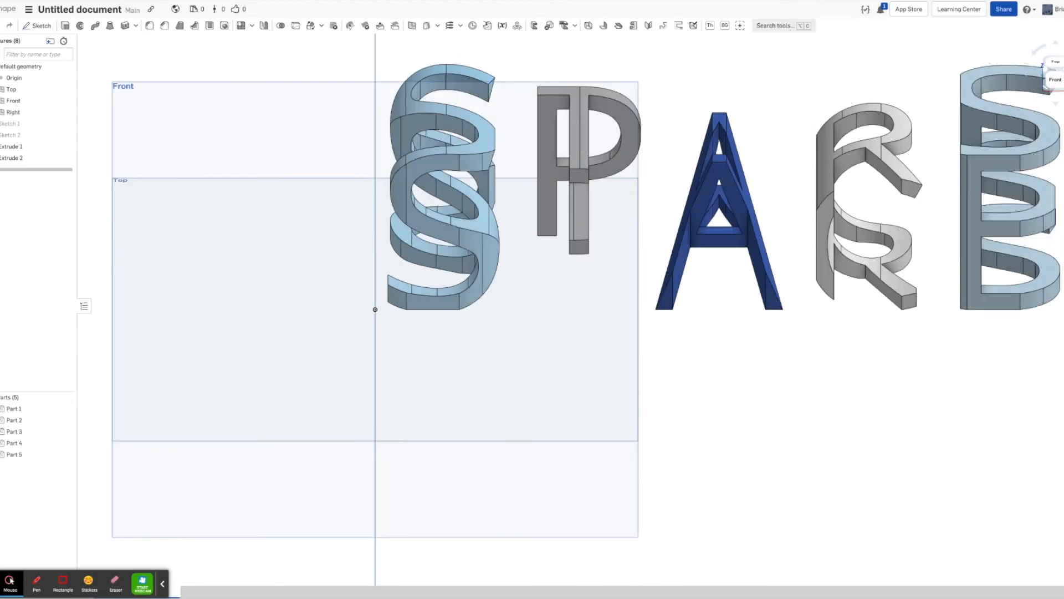
Inspect the letter solids from the side, turning the model round and back to the front.
{"action": "key", "text": "Right"}
{"action": "key", "text": "Right"}
{"action": "key", "text": "Right"}
{"action": "key", "text": "Right"}
{"action": "key", "text": "Right"}
{"action": "key", "text": "Right"}
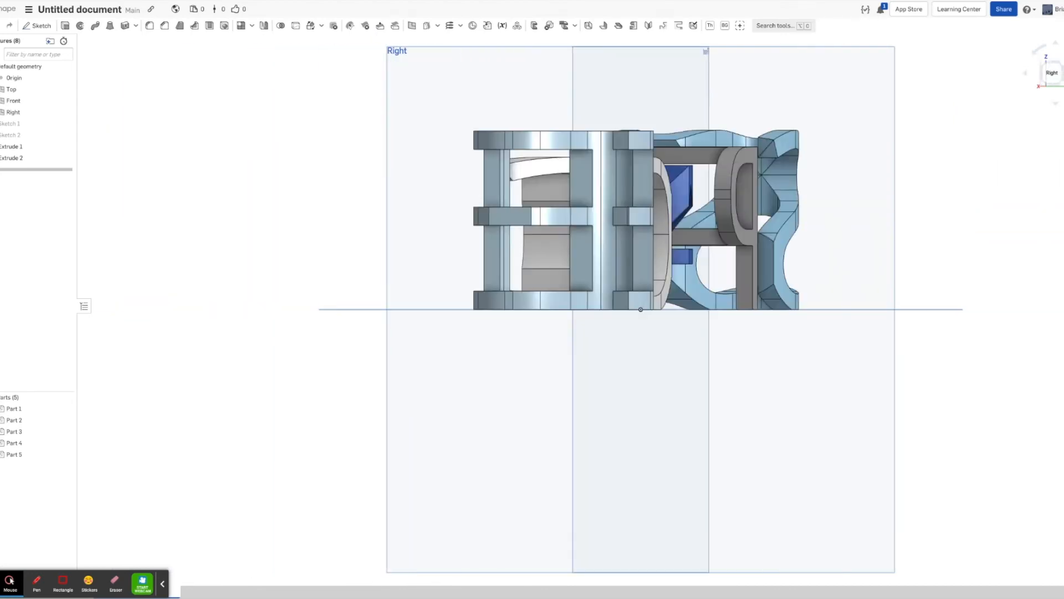
{"action": "key", "text": "Right"}
{"action": "key", "text": "Right"}
{"action": "key", "text": "Right"}
{"action": "key", "text": "Right"}
{"action": "key", "text": "Left"}
{"action": "key", "text": "Left"}
{"action": "key", "text": "Left"}
{"action": "key", "text": "Left"}
{"action": "key", "text": "Left"}
{"action": "key", "text": "Left"}
{"action": "key", "text": "Left"}
{"action": "key", "text": "Left"}
{"action": "key", "text": "Left"}
{"action": "key", "text": "Left"}
{"action": "key", "text": "Left"}
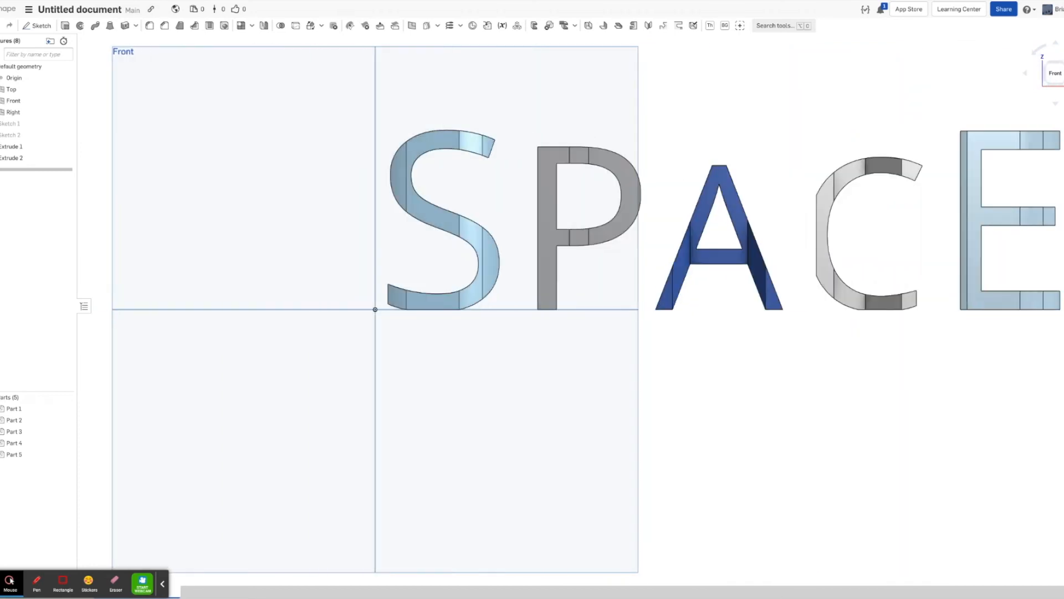
Start a sketch on the Front plane and draw a base rectangle about 207 by 13 mm from the origin, beneath the letters.
{"action": "scroll", "coordinate": [814, 223], "scroll_direction": "down", "scroll_amount": 10}
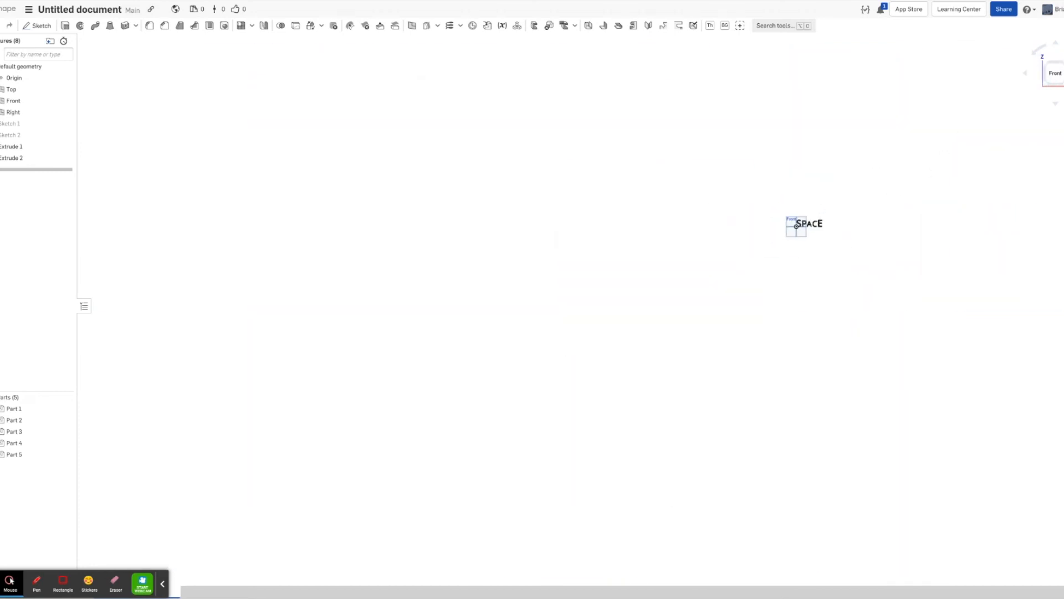
{"action": "left_click", "coordinate": [1060, 77]}
{"action": "left_click", "coordinate": [36, 26]}
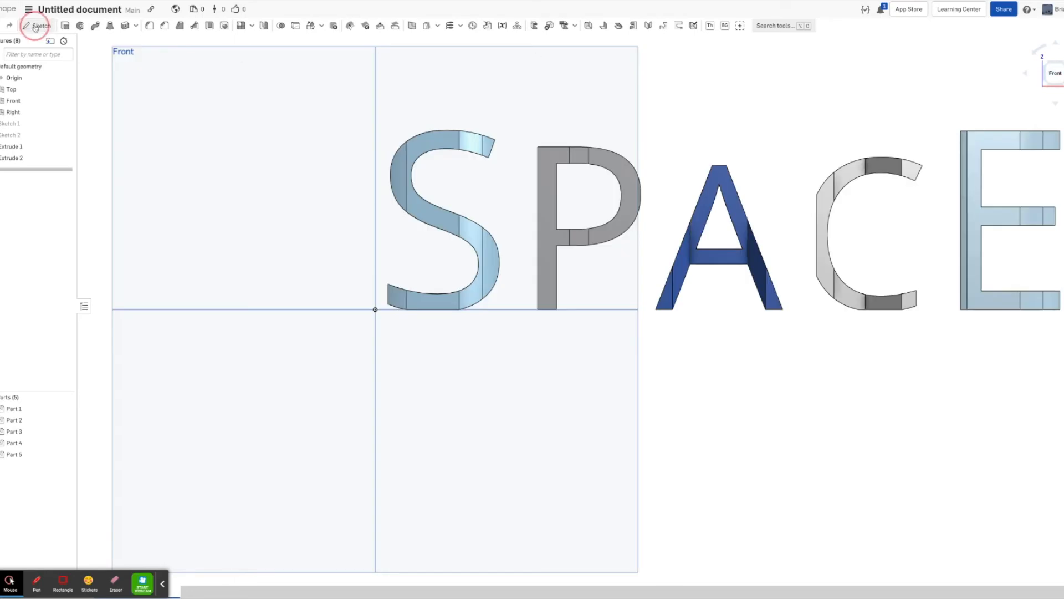
{"action": "scroll", "coordinate": [286, 281], "scroll_direction": "down", "scroll_amount": 2}
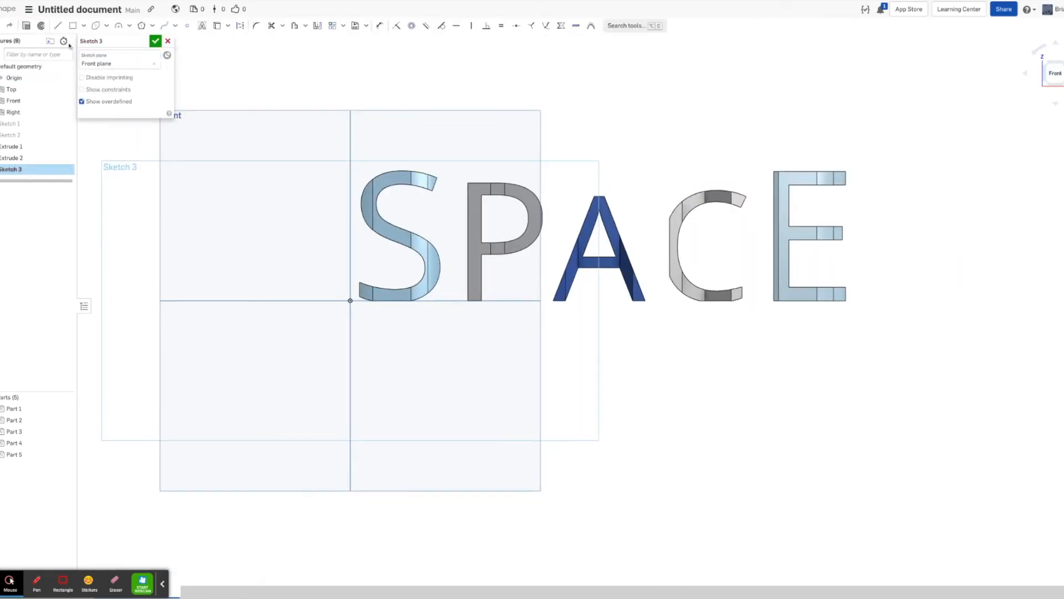
{"action": "left_click", "coordinate": [72, 26]}
{"action": "left_click", "coordinate": [350, 300]}
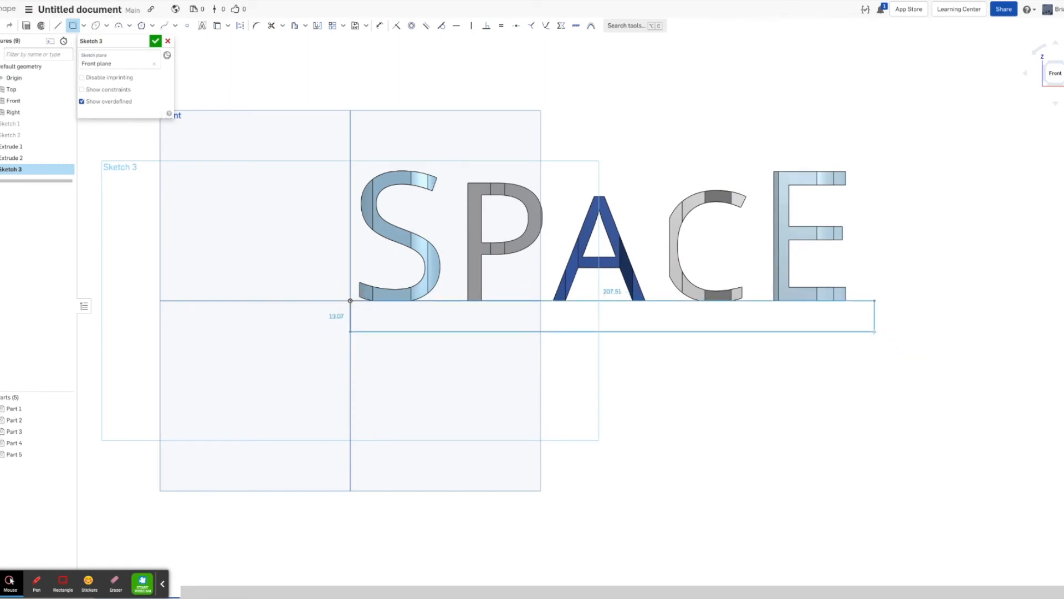
{"action": "left_click", "coordinate": [874, 331]}
Dimension the base rectangle to 200 mm wide and 10 mm high.
{"action": "left_click", "coordinate": [381, 25]}
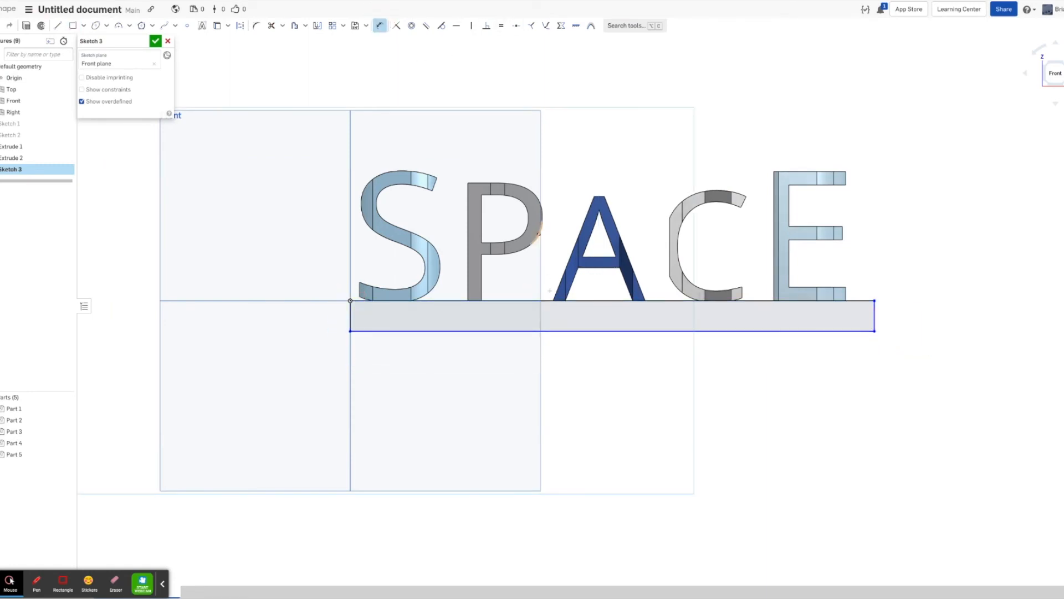
{"action": "left_click", "coordinate": [577, 331]}
{"action": "left_click", "coordinate": [576, 361]}
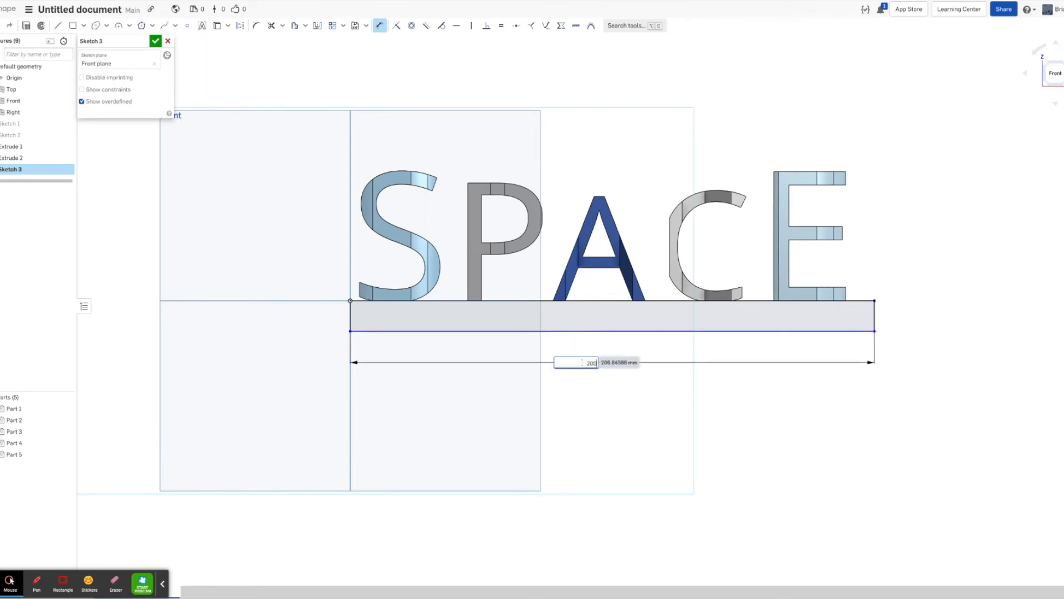
{"action": "key", "text": "Return"}
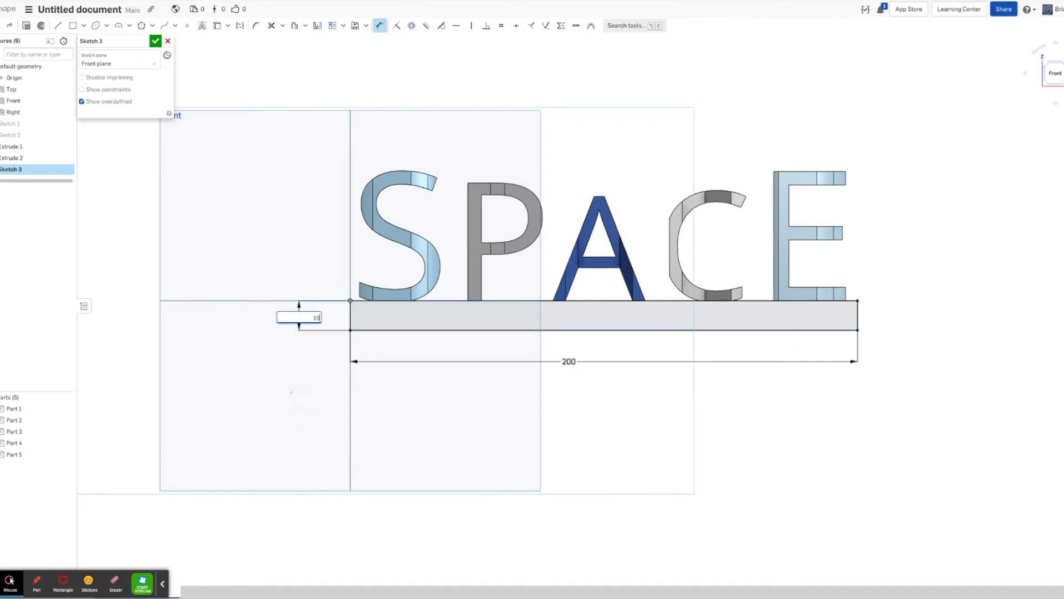
{"action": "key", "text": "Return"}
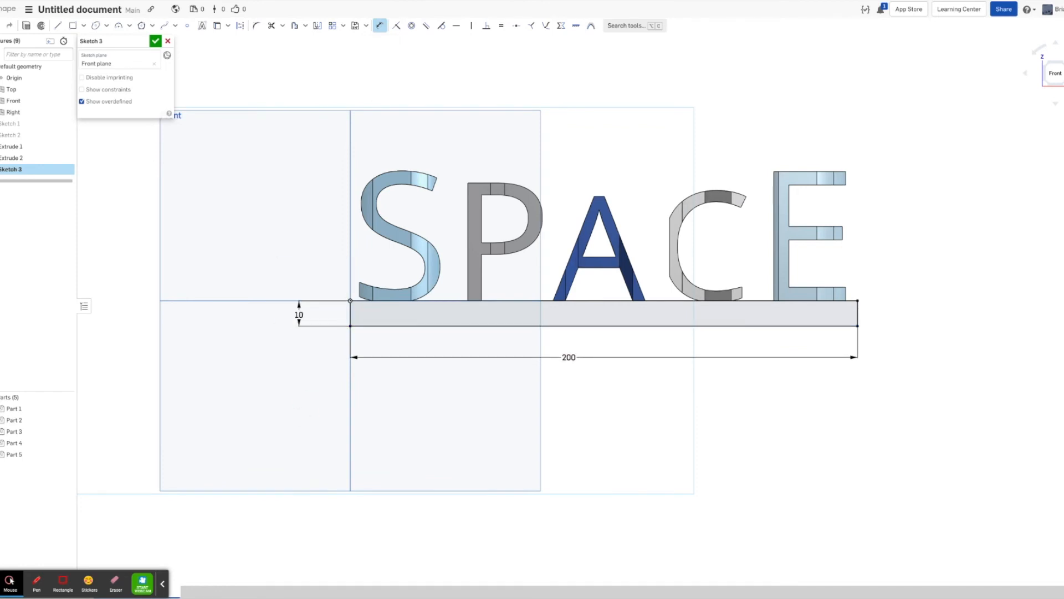
Finish the base sketch and extrude its rectangle 55 mm as a new solid underneath the full depth of the letters.
{"action": "left_click", "coordinate": [155, 41]}
{"action": "left_click", "coordinate": [65, 25]}
{"action": "key", "text": "shift+7"}
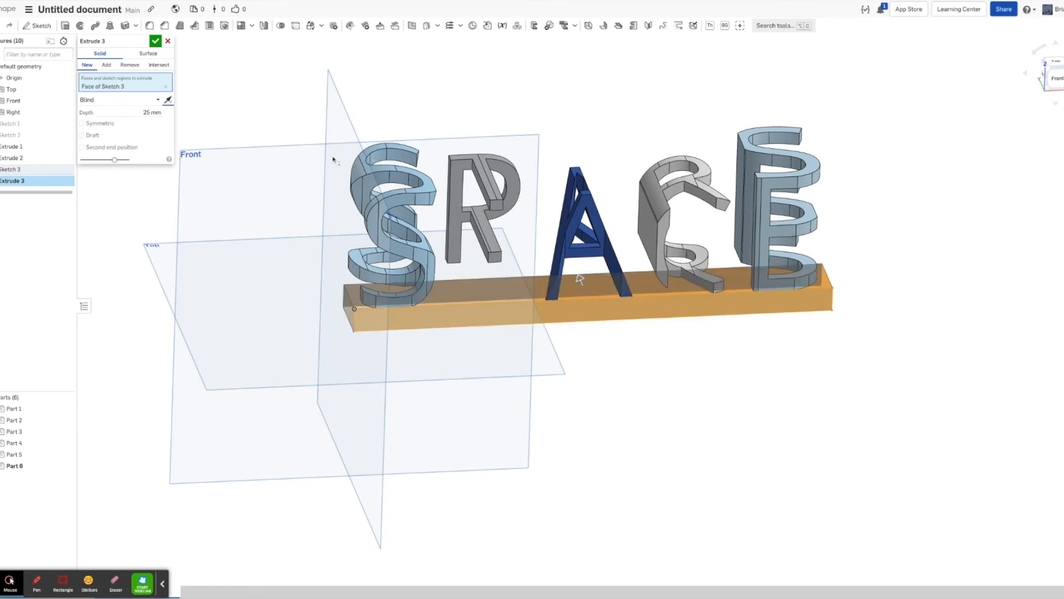
{"action": "left_click_drag", "start_coordinate": [578, 280], "coordinate": [558, 227]}
{"action": "right_click_drag", "start_coordinate": [471, 299], "coordinate": [375, 256]}
{"action": "left_click_drag", "start_coordinate": [360, 239], "coordinate": [415, 244]}
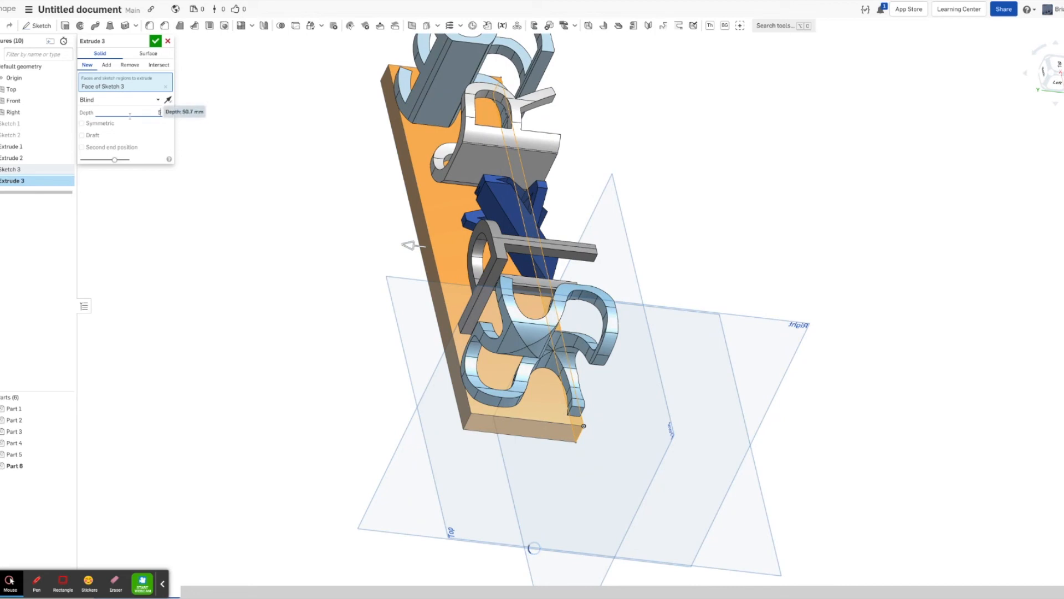
{"action": "right_click_drag", "start_coordinate": [376, 221], "coordinate": [371, 192]}
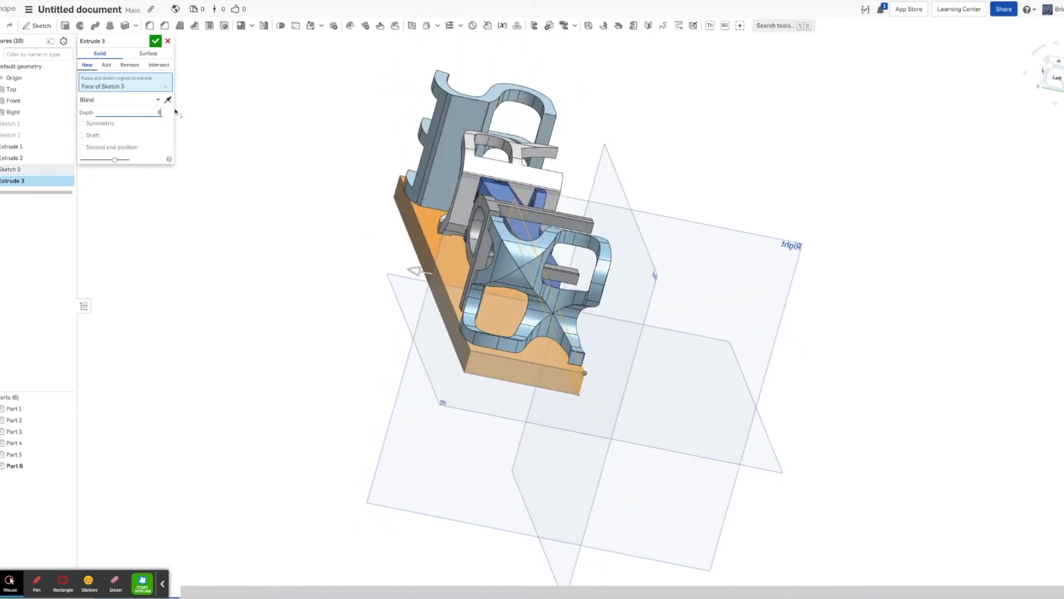
{"action": "right_click_drag", "start_coordinate": [214, 149], "coordinate": [280, 226]}
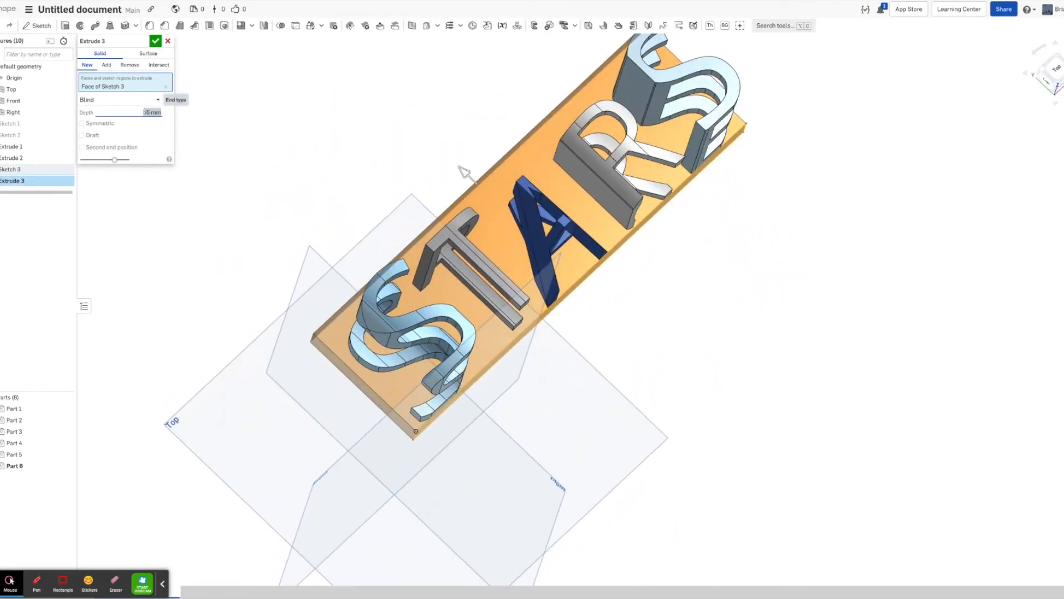
{"action": "left_click", "coordinate": [156, 41]}
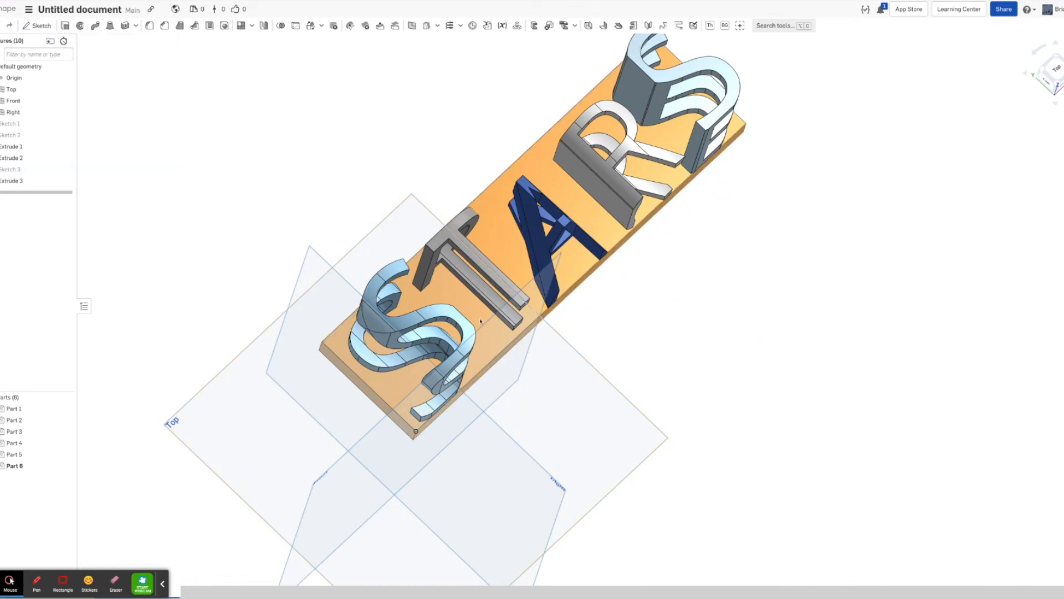
Edit the base extrusion to add to the existing parts, merging with all the letters, and check the joined model from several angles.
{"action": "double_click", "coordinate": [33, 178]}
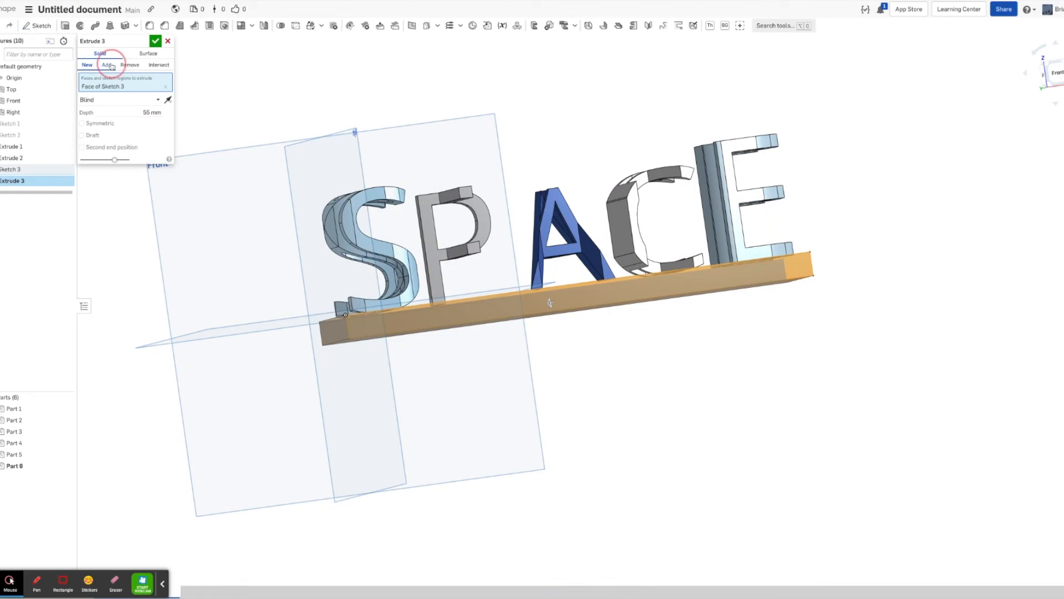
{"action": "left_click", "coordinate": [108, 65]}
{"action": "left_click", "coordinate": [110, 160]}
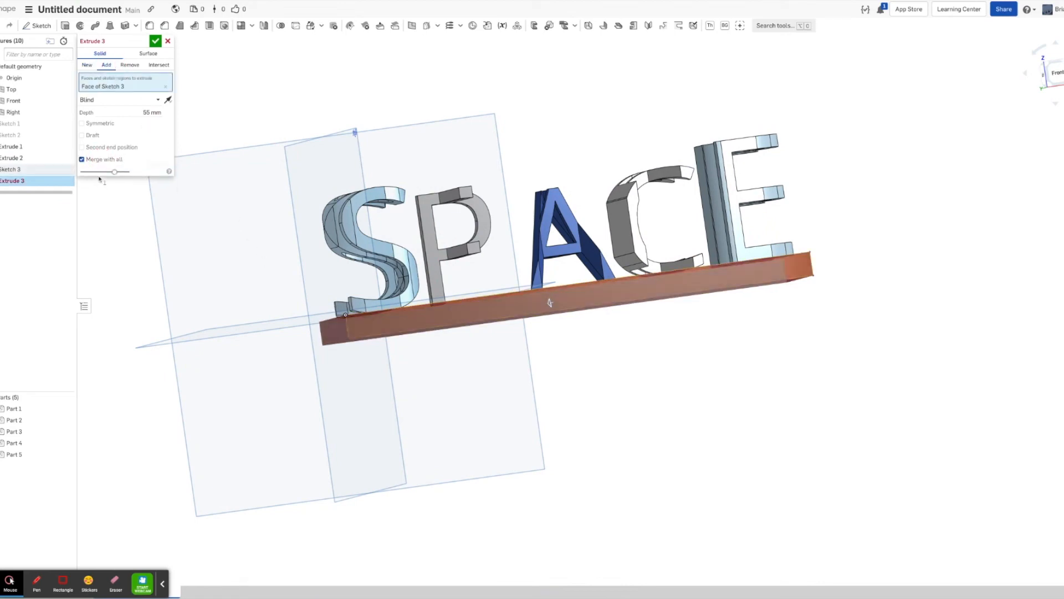
{"action": "left_click", "coordinate": [155, 41]}
{"action": "right_click_drag", "start_coordinate": [333, 201], "coordinate": [310, 219]}
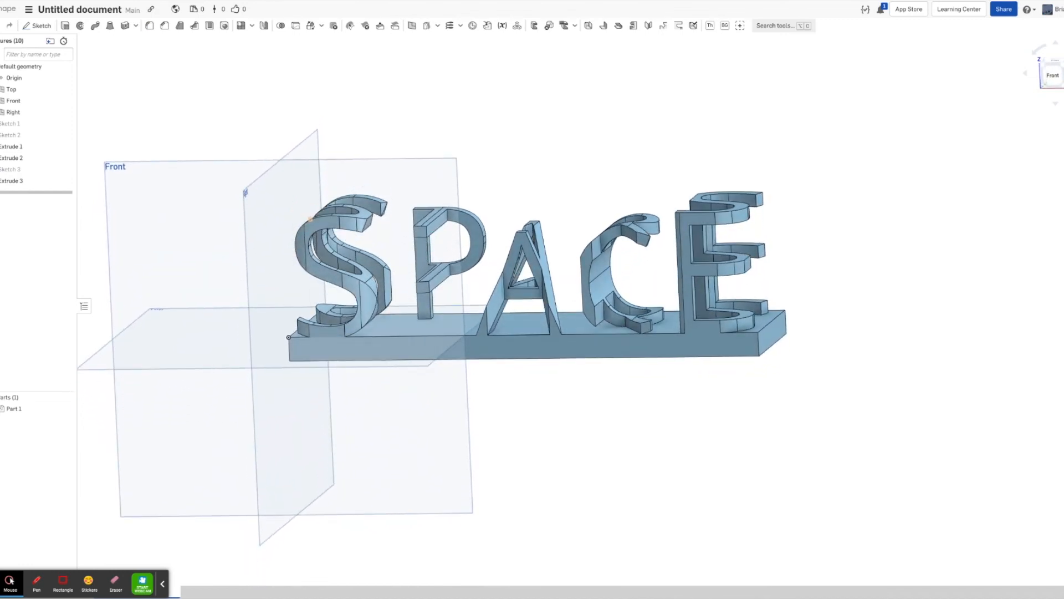
{"action": "right_click_drag", "start_coordinate": [588, 233], "coordinate": [556, 310]}
{"action": "left_click", "coordinate": [1063, 62]}
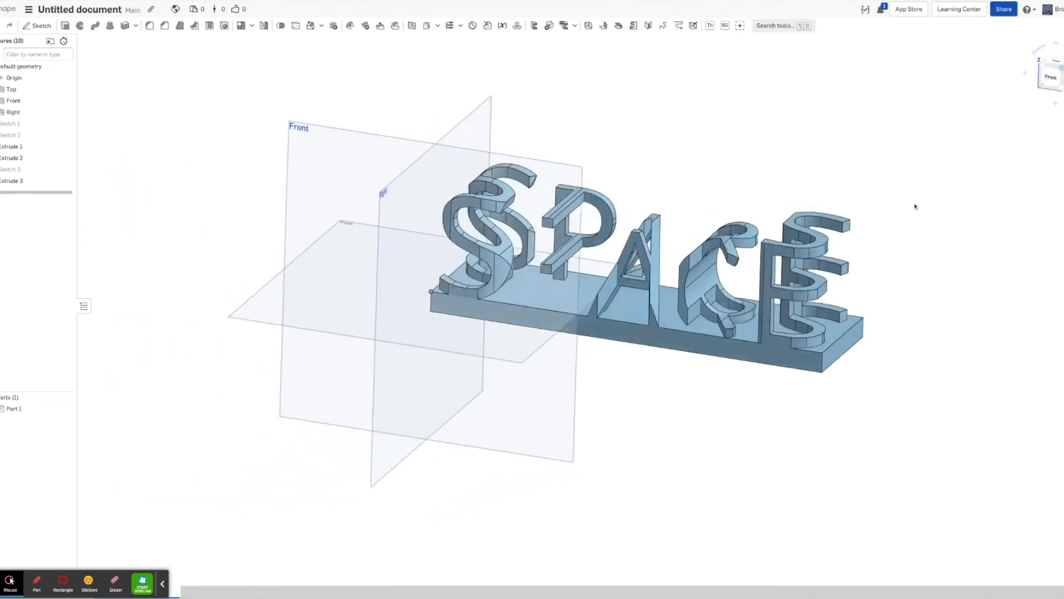